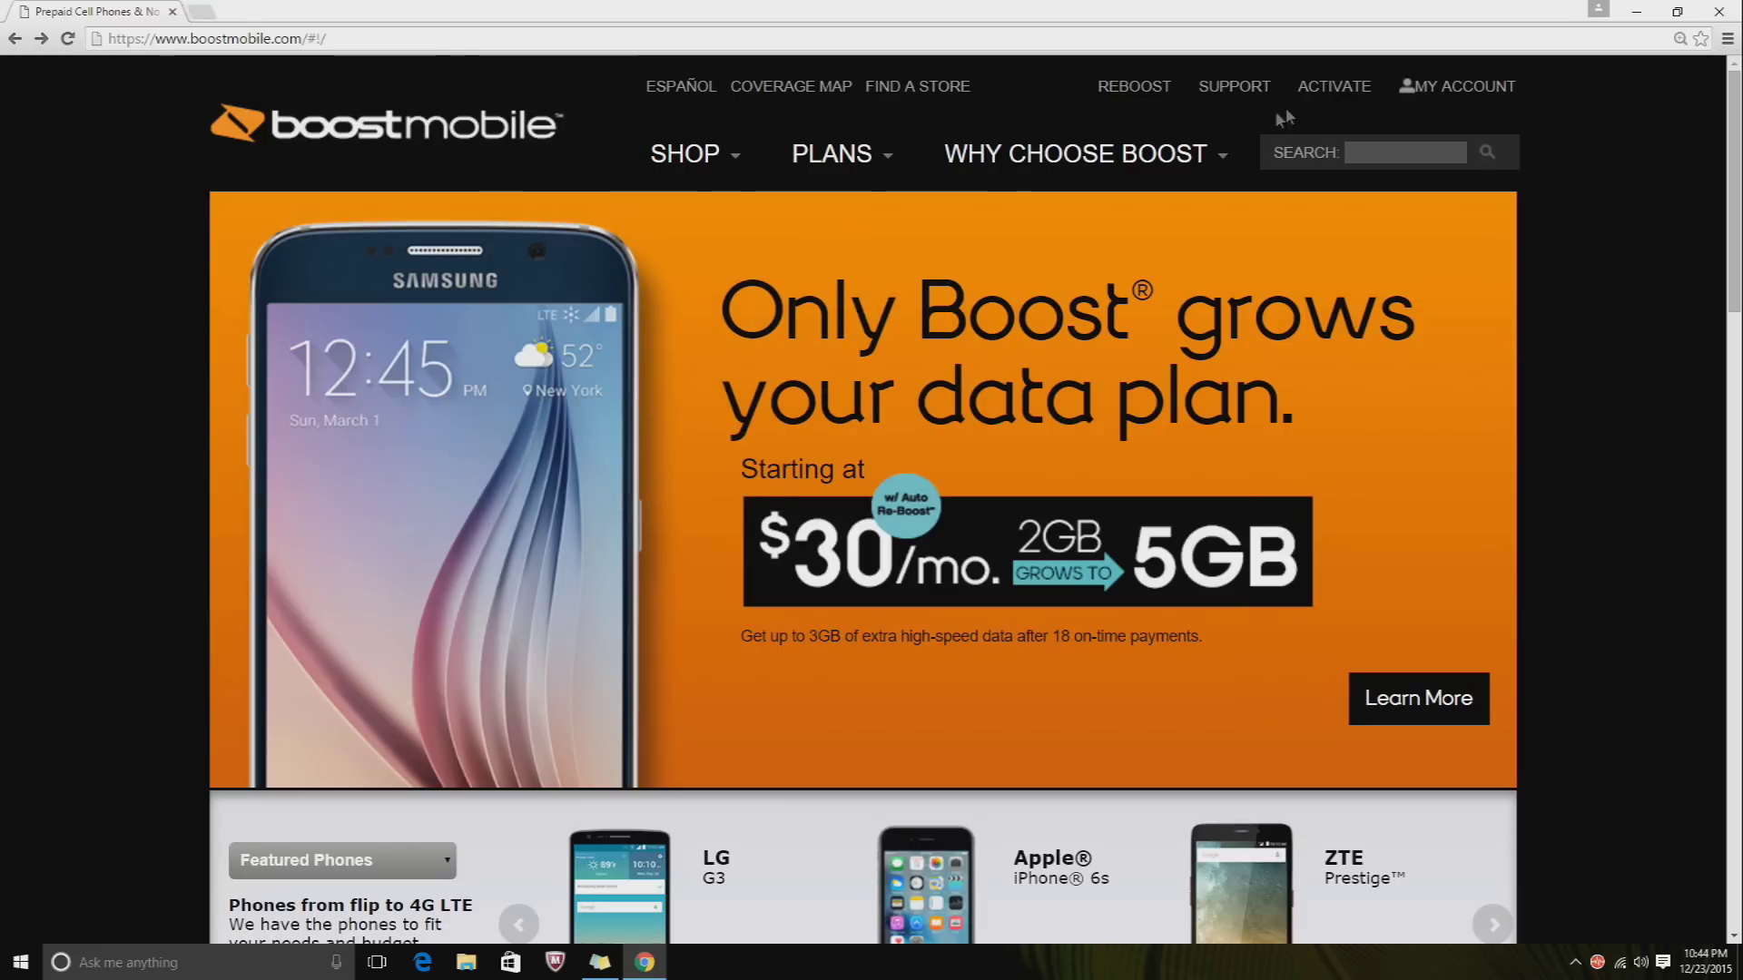
- Open the My Account sign-in page and enlarge the browser zoom two steps
{"action": "left_click", "coordinate": [1429, 91]}
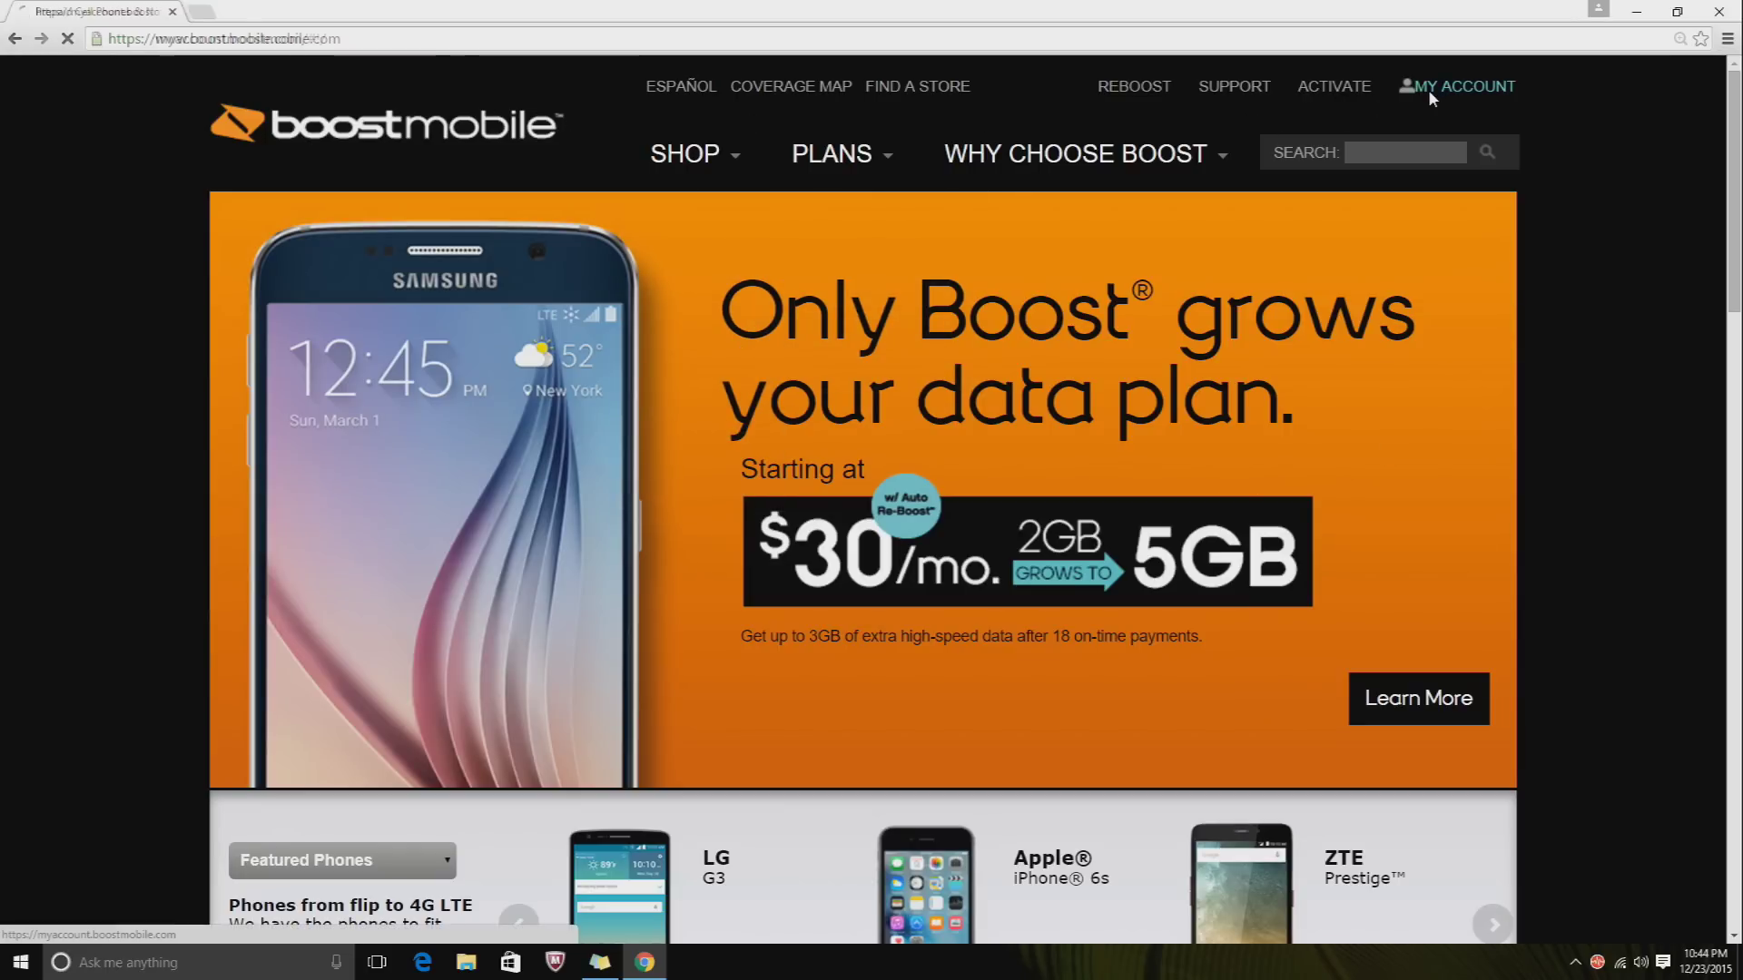
{"action": "left_click", "coordinate": [1727, 38]}
{"action": "left_click", "coordinate": [1675, 211]}
{"action": "left_click", "coordinate": [1674, 210]}
{"action": "left_click", "coordinate": [1675, 211]}
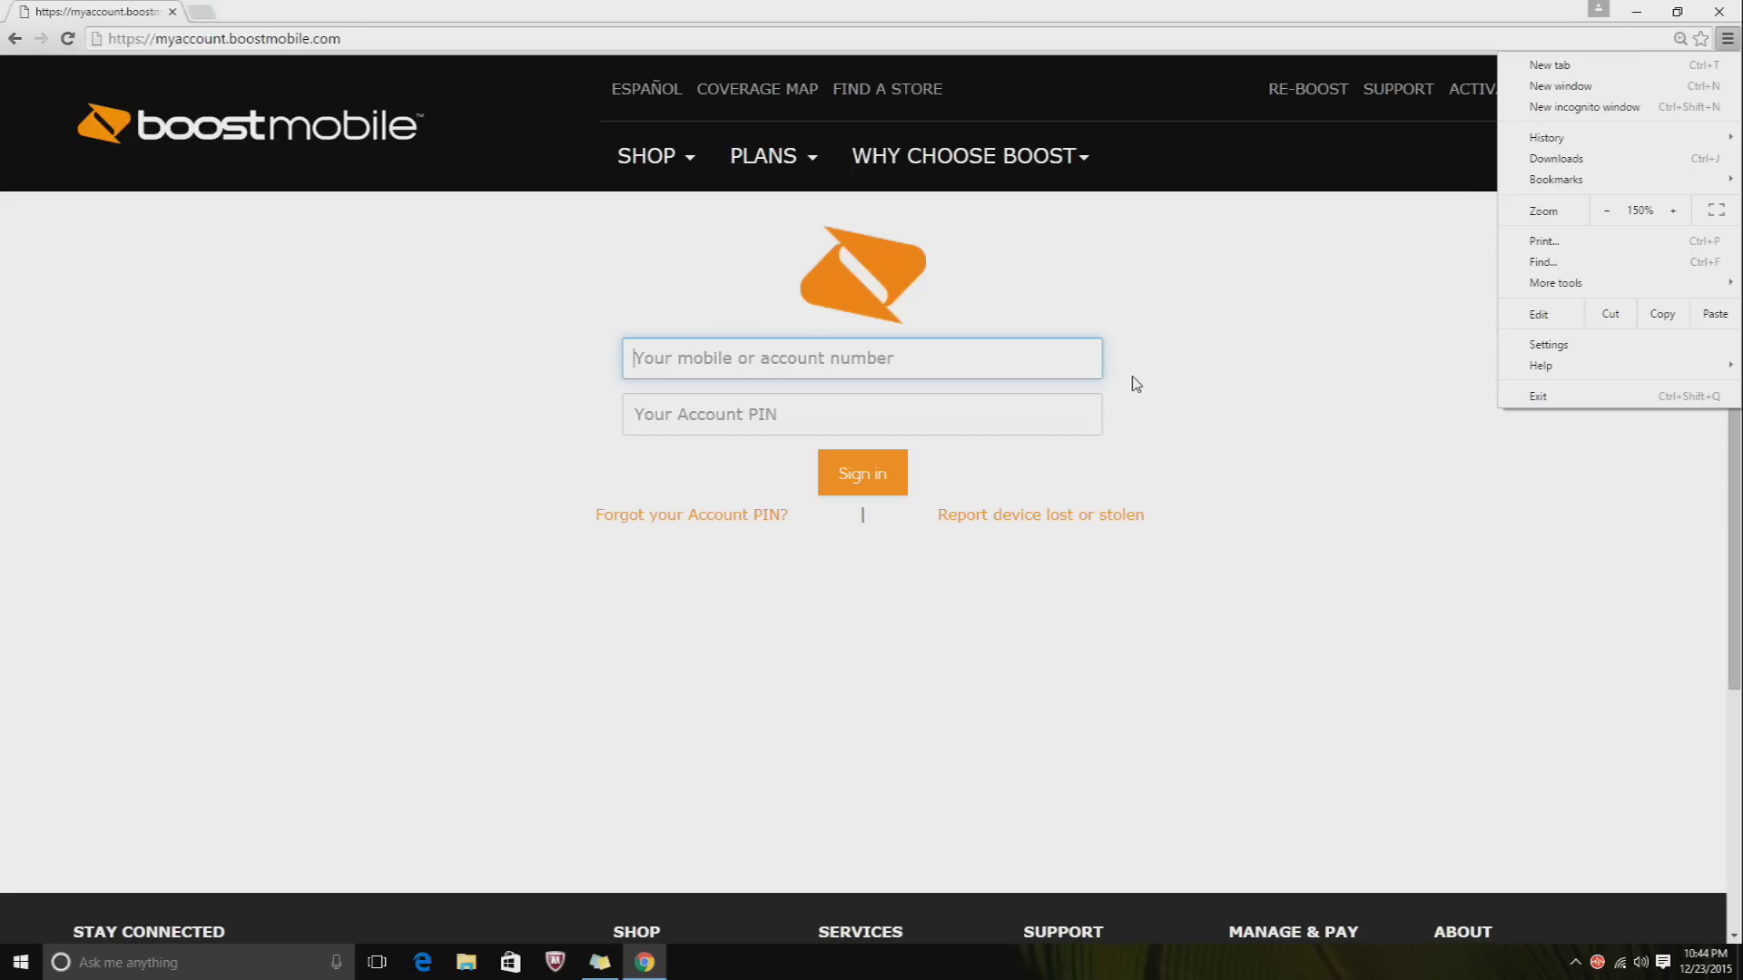
- Sign in with the account's mobile number and PIN, then dismiss the save-password offer
{"action": "left_click", "coordinate": [857, 360]}
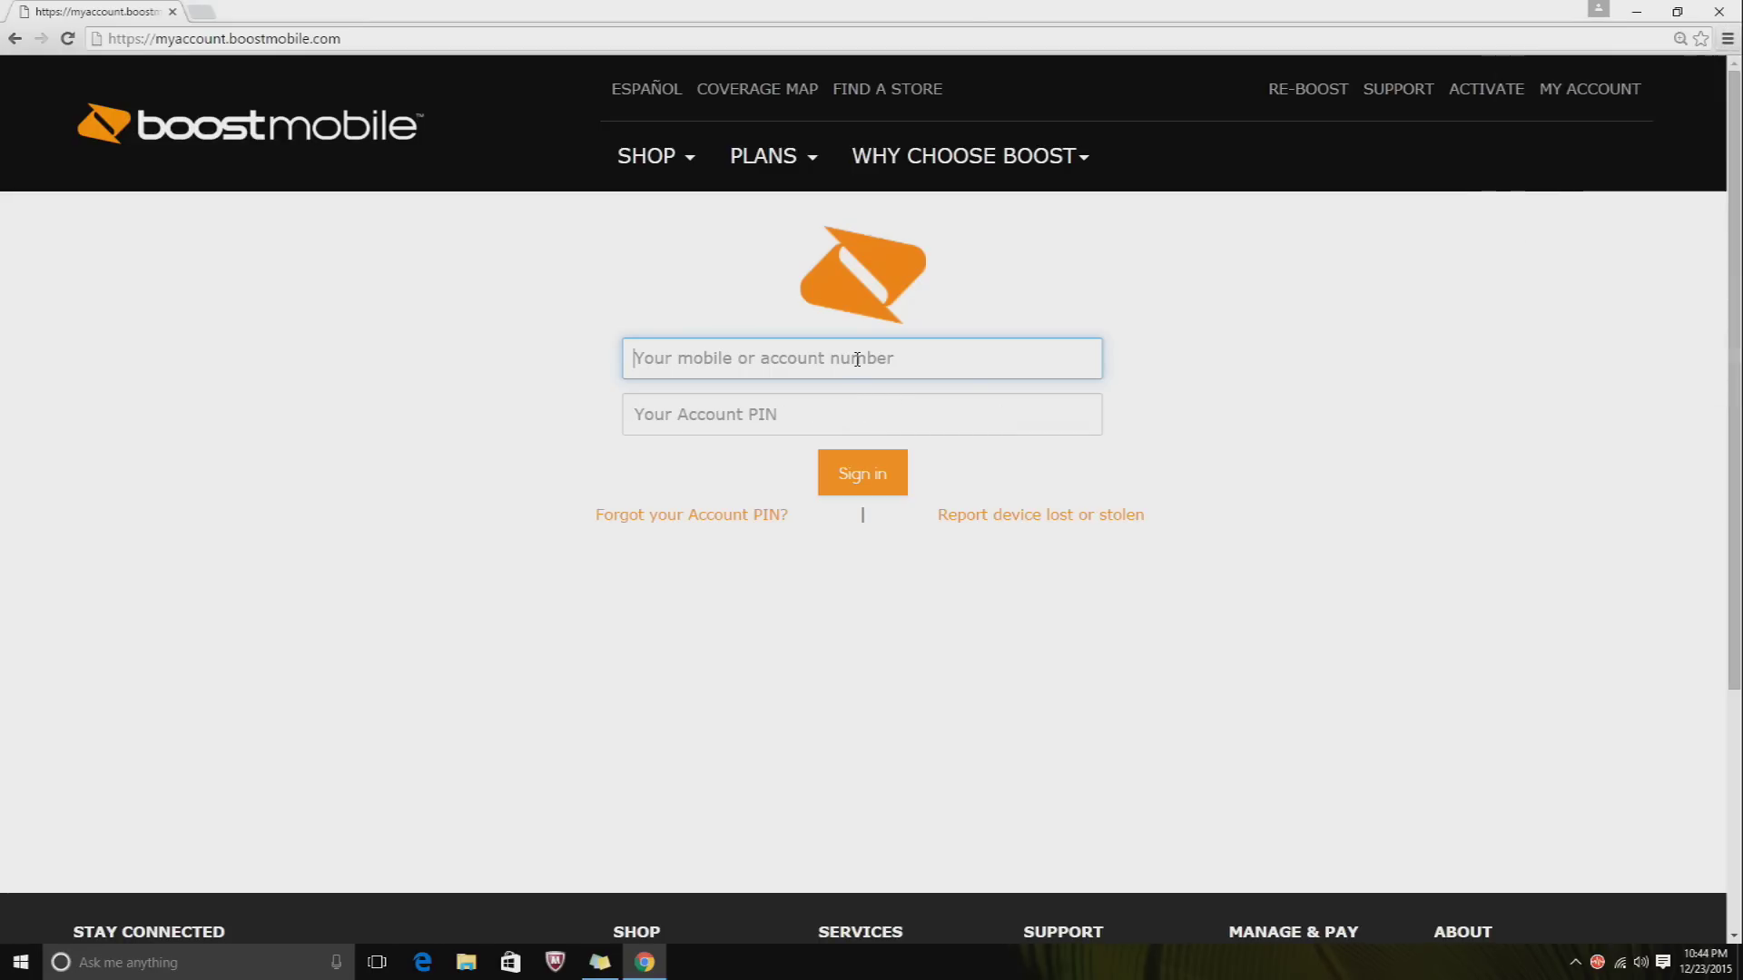
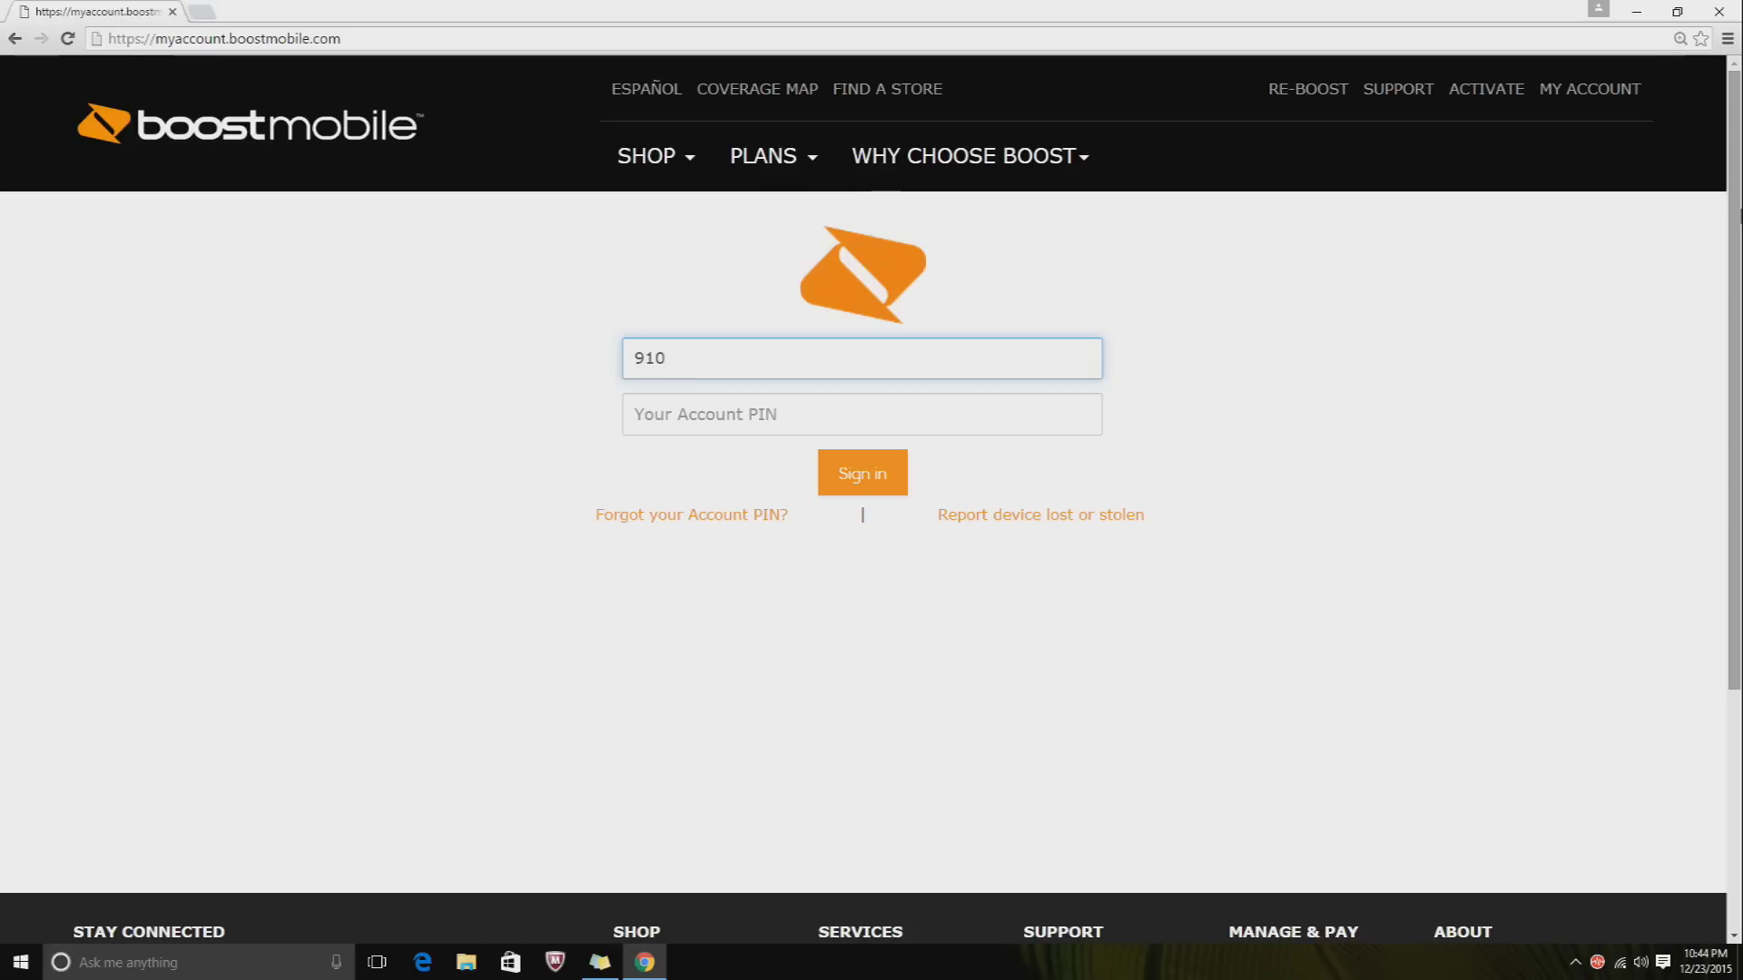
{"action": "key", "text": "Tab"}
{"action": "type", "text": "****"}
{"action": "key", "text": "Return"}
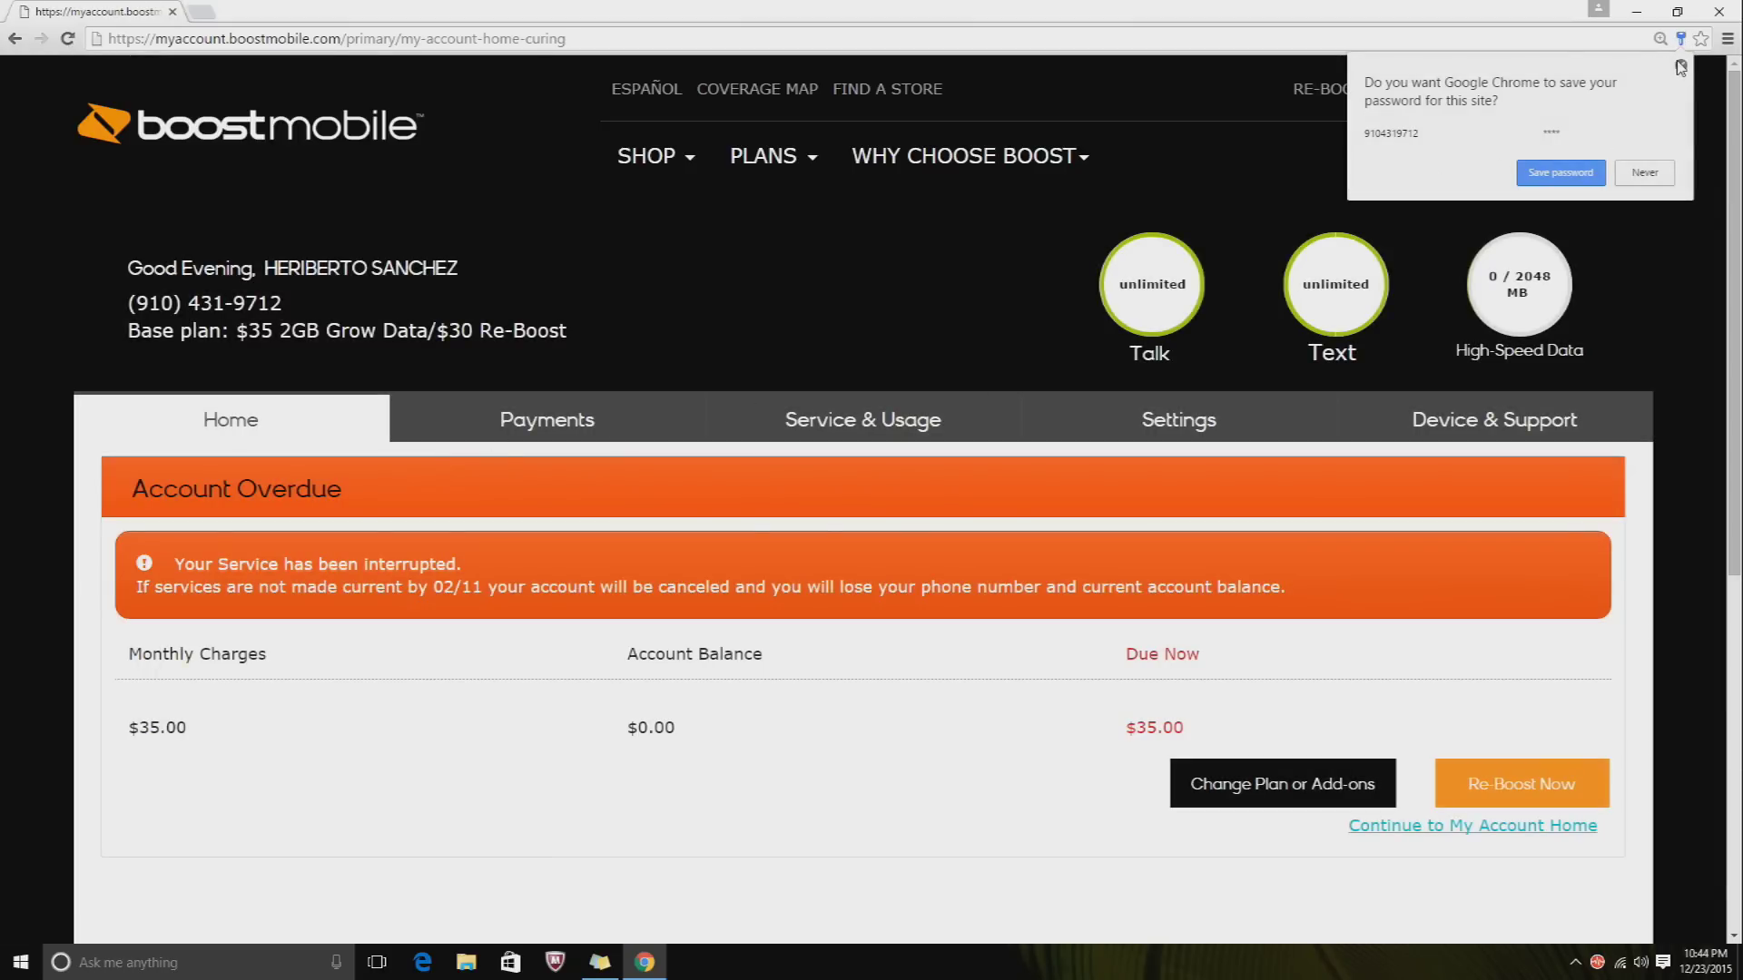
{"action": "left_click", "coordinate": [1680, 65]}
- Close the Chrome menu and review the service-interrupted notice with $35.00 due
{"action": "left_click", "coordinate": [1727, 40]}
{"action": "left_click", "coordinate": [1726, 41]}
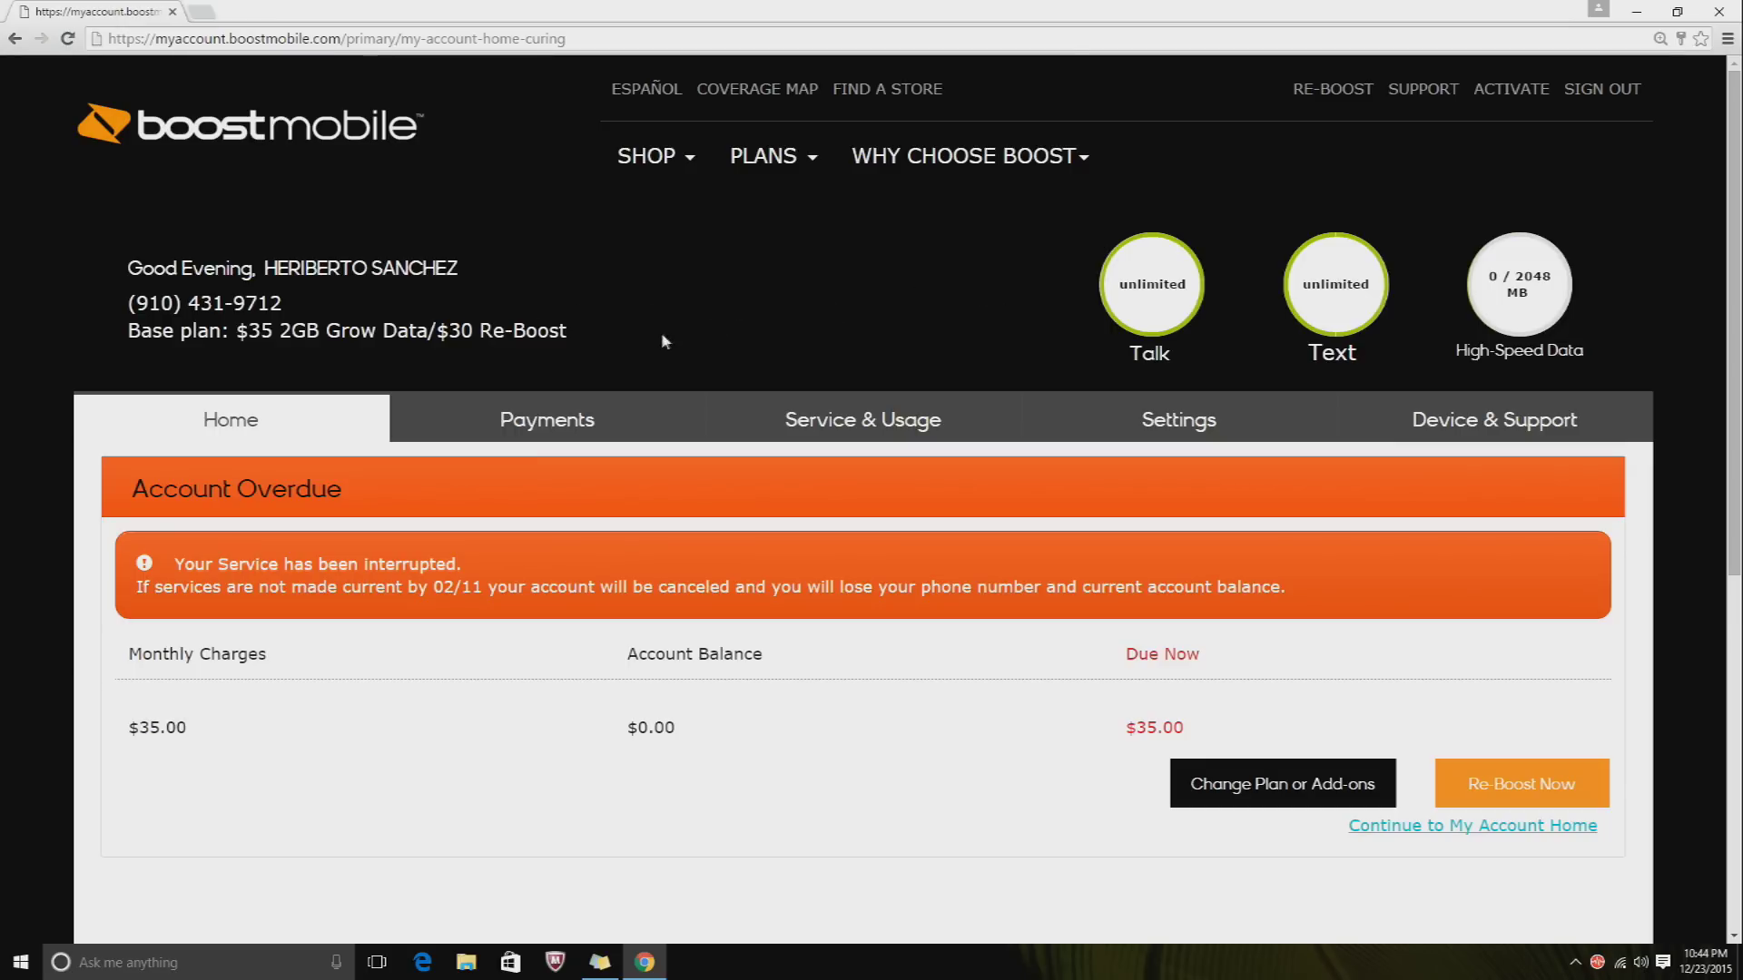
{"action": "scroll", "coordinate": [663, 340], "scroll_direction": "down", "scroll_amount": 5}
{"action": "scroll", "coordinate": [664, 340], "scroll_direction": "up", "scroll_amount": 4}
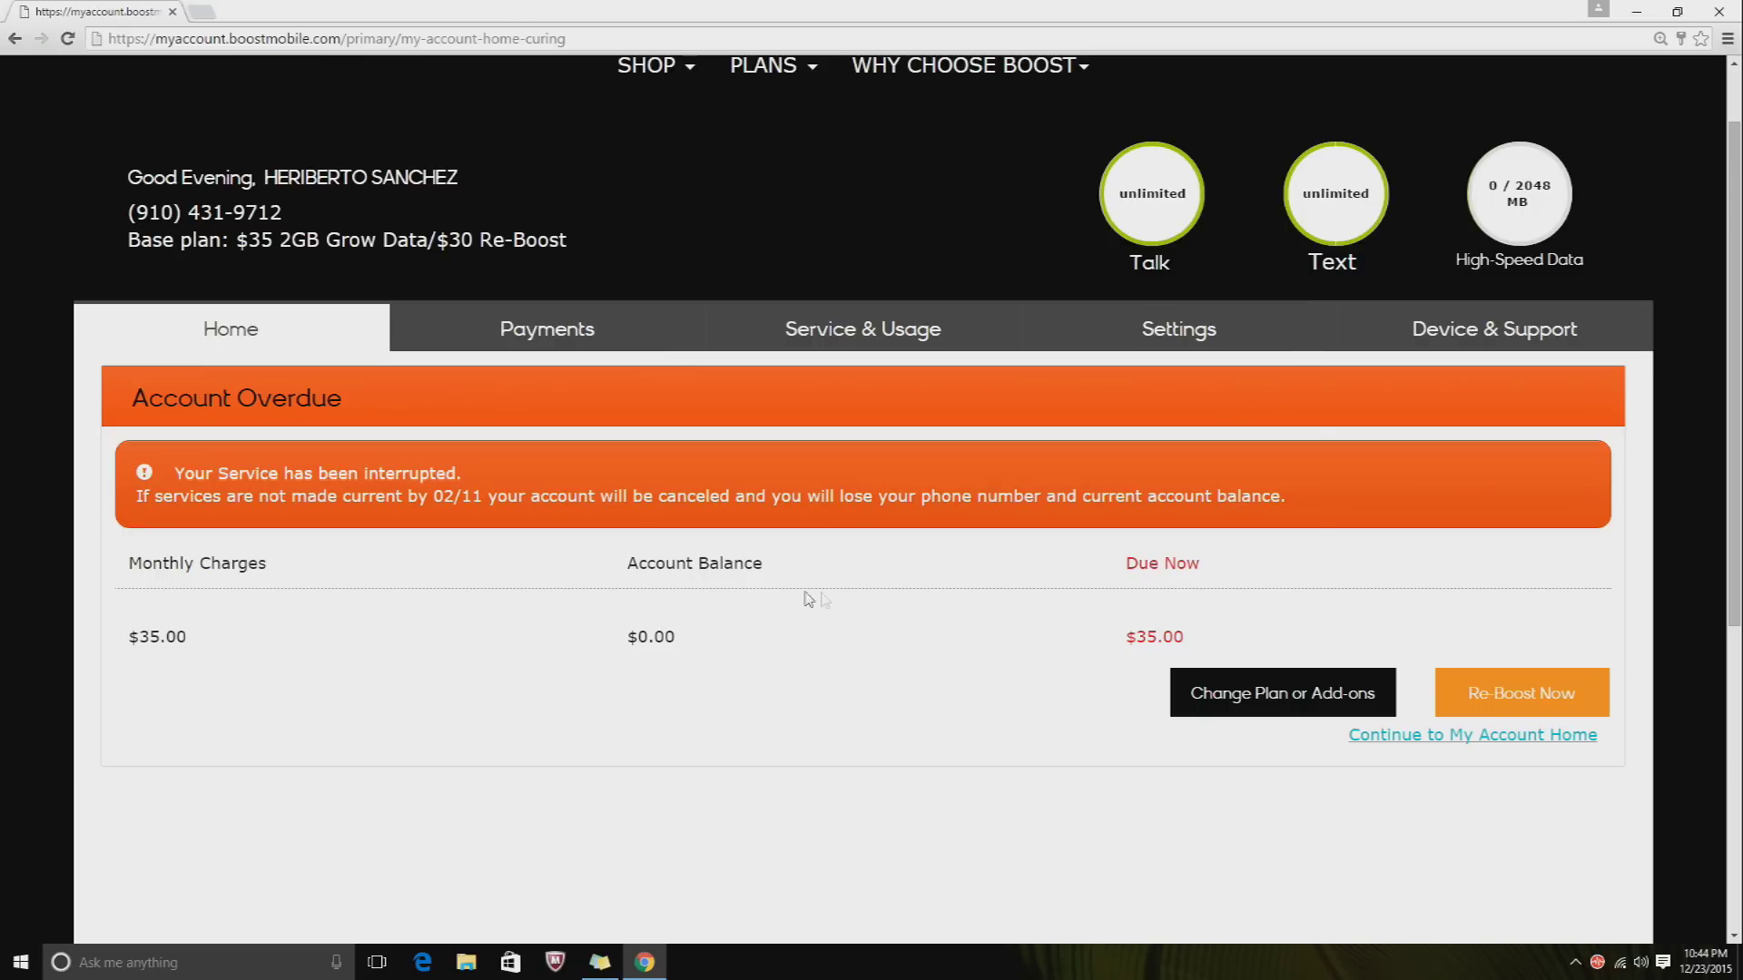
- Open the Settings tab, zoom the page to 175%, and scroll to Services Settings
{"action": "left_click", "coordinate": [1194, 324]}
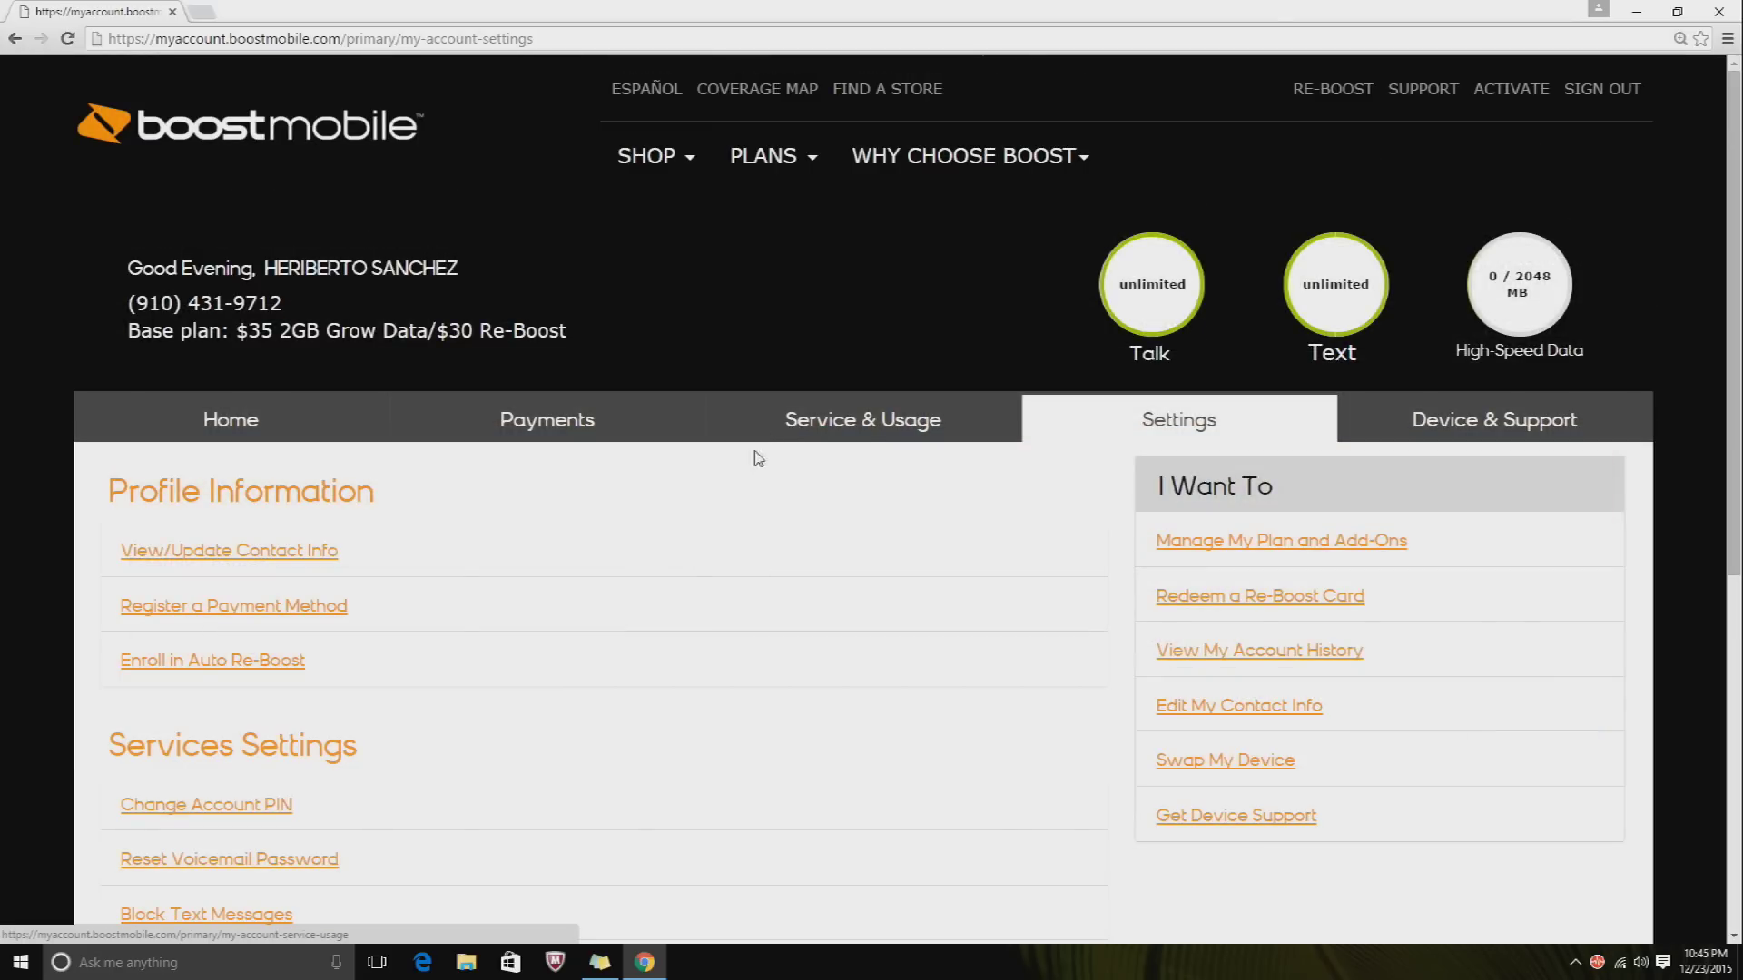
{"action": "left_click", "coordinate": [1727, 38]}
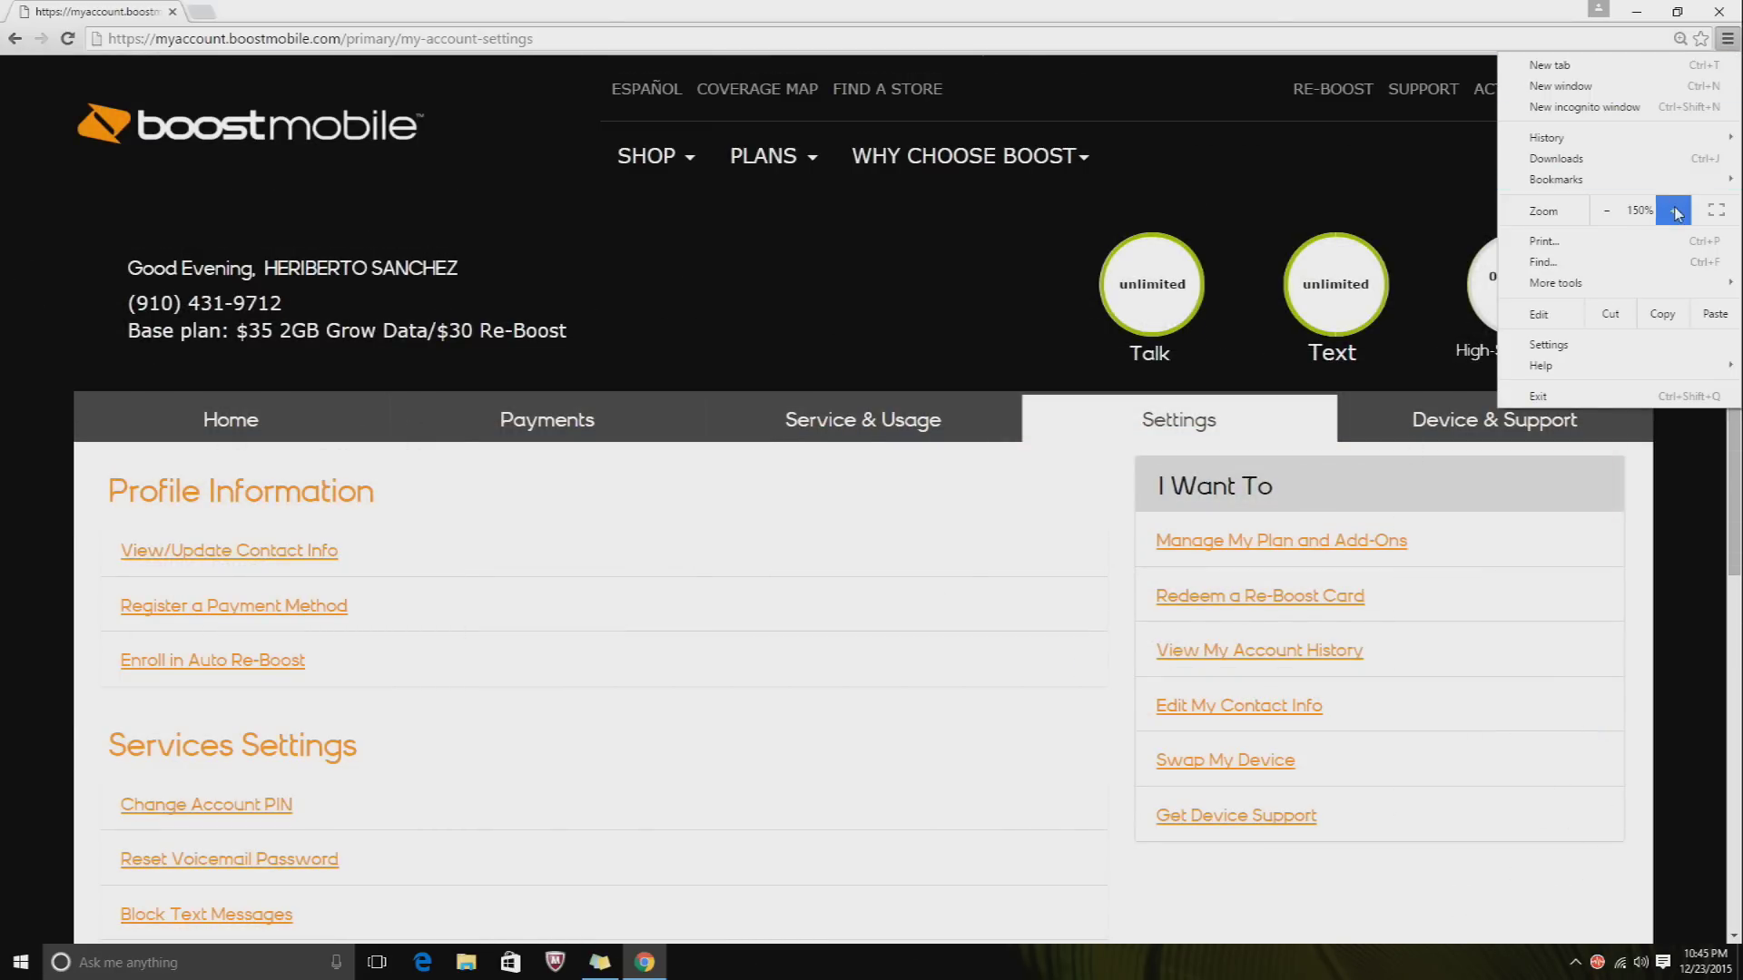
{"action": "left_click", "coordinate": [1675, 210]}
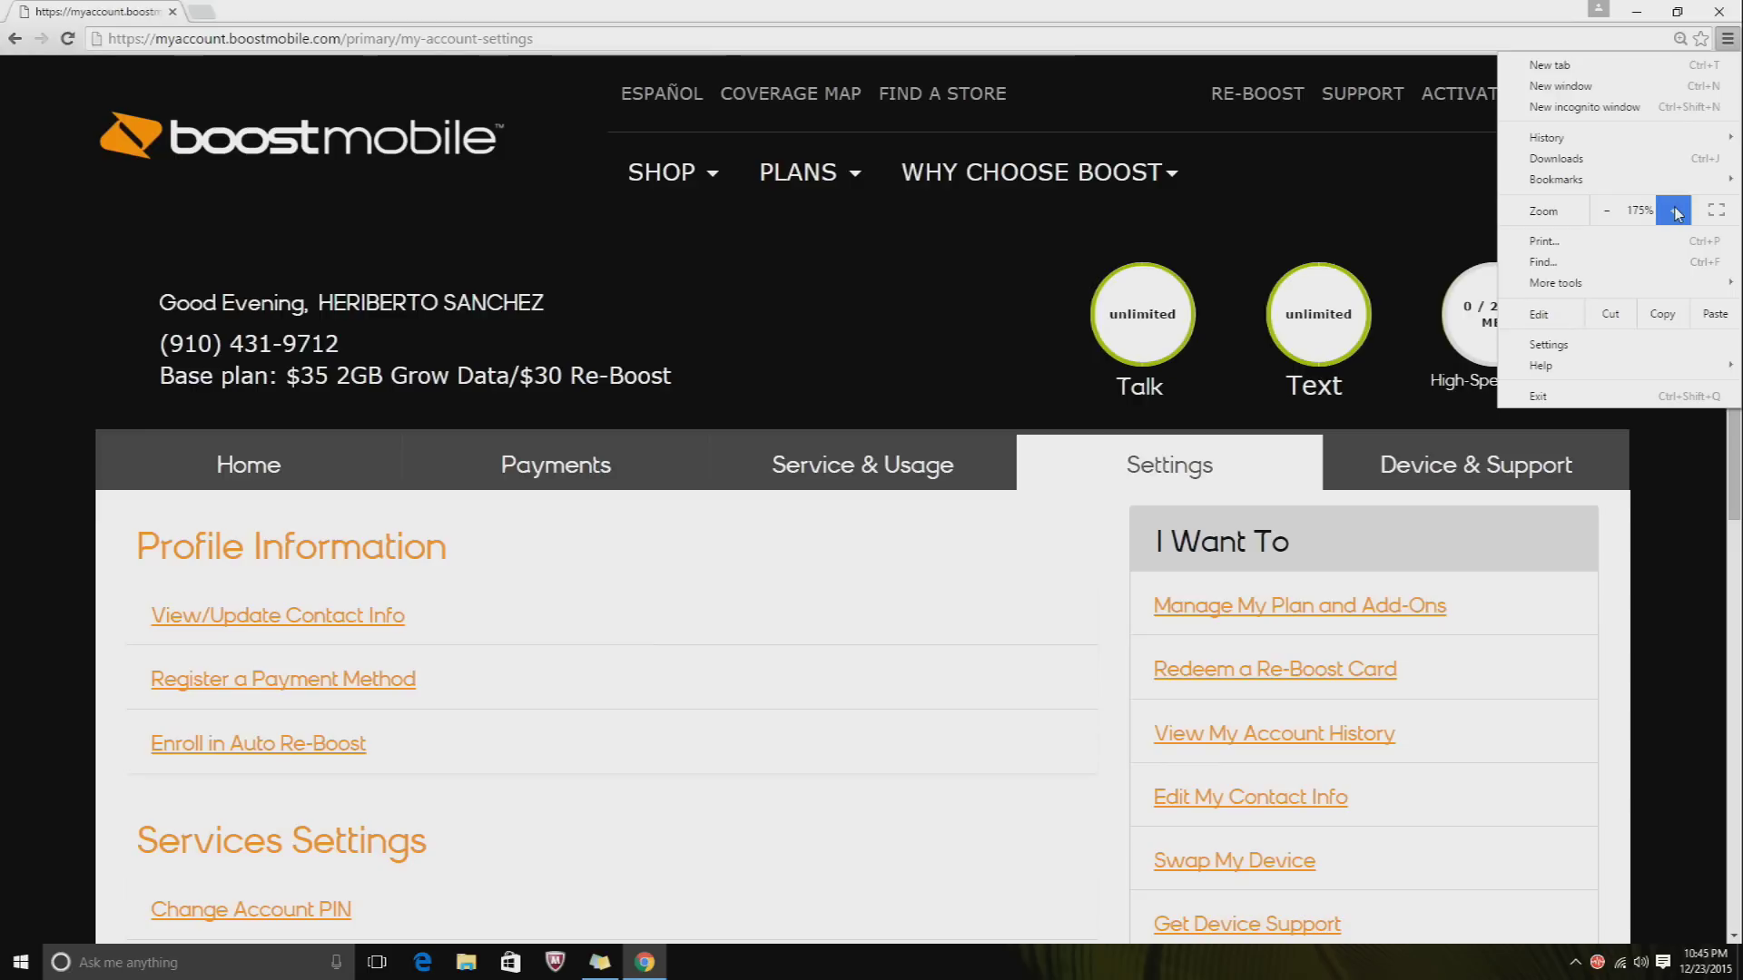
{"action": "left_click", "coordinate": [946, 389]}
{"action": "scroll", "coordinate": [363, 445], "scroll_direction": "down", "scroll_amount": 3}
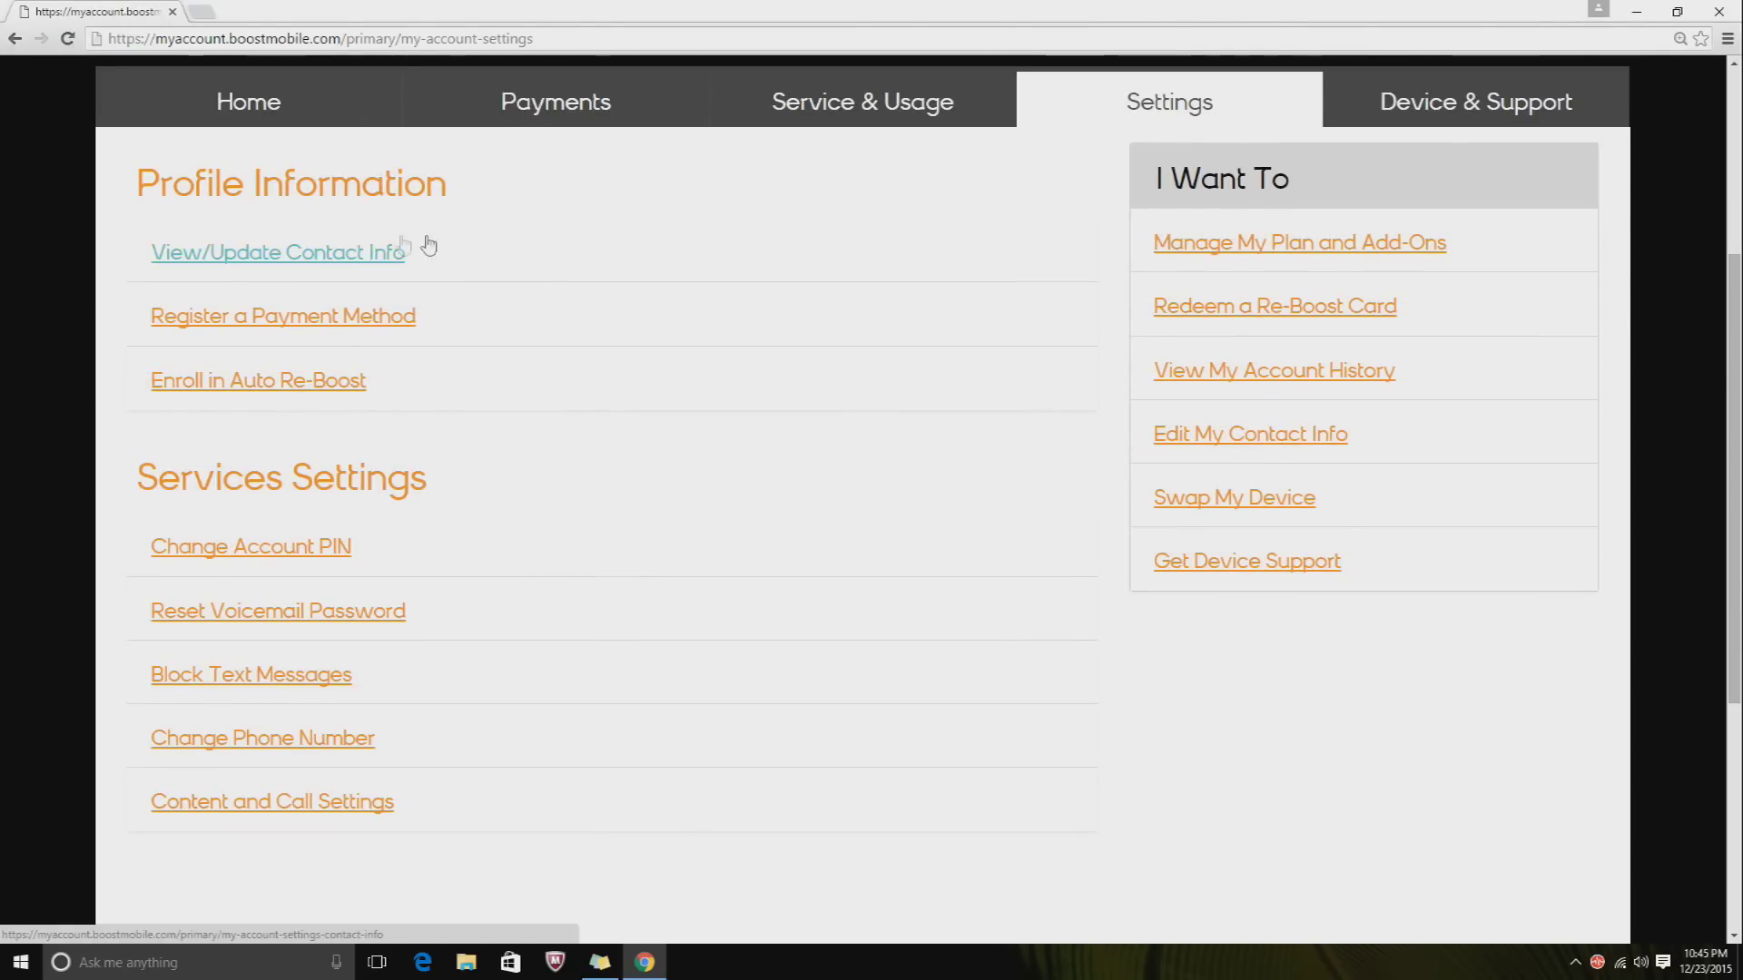
- Open Block Text Messages and expand Block Unwanted Messages to show the phone/email field
{"action": "left_click", "coordinate": [283, 687]}
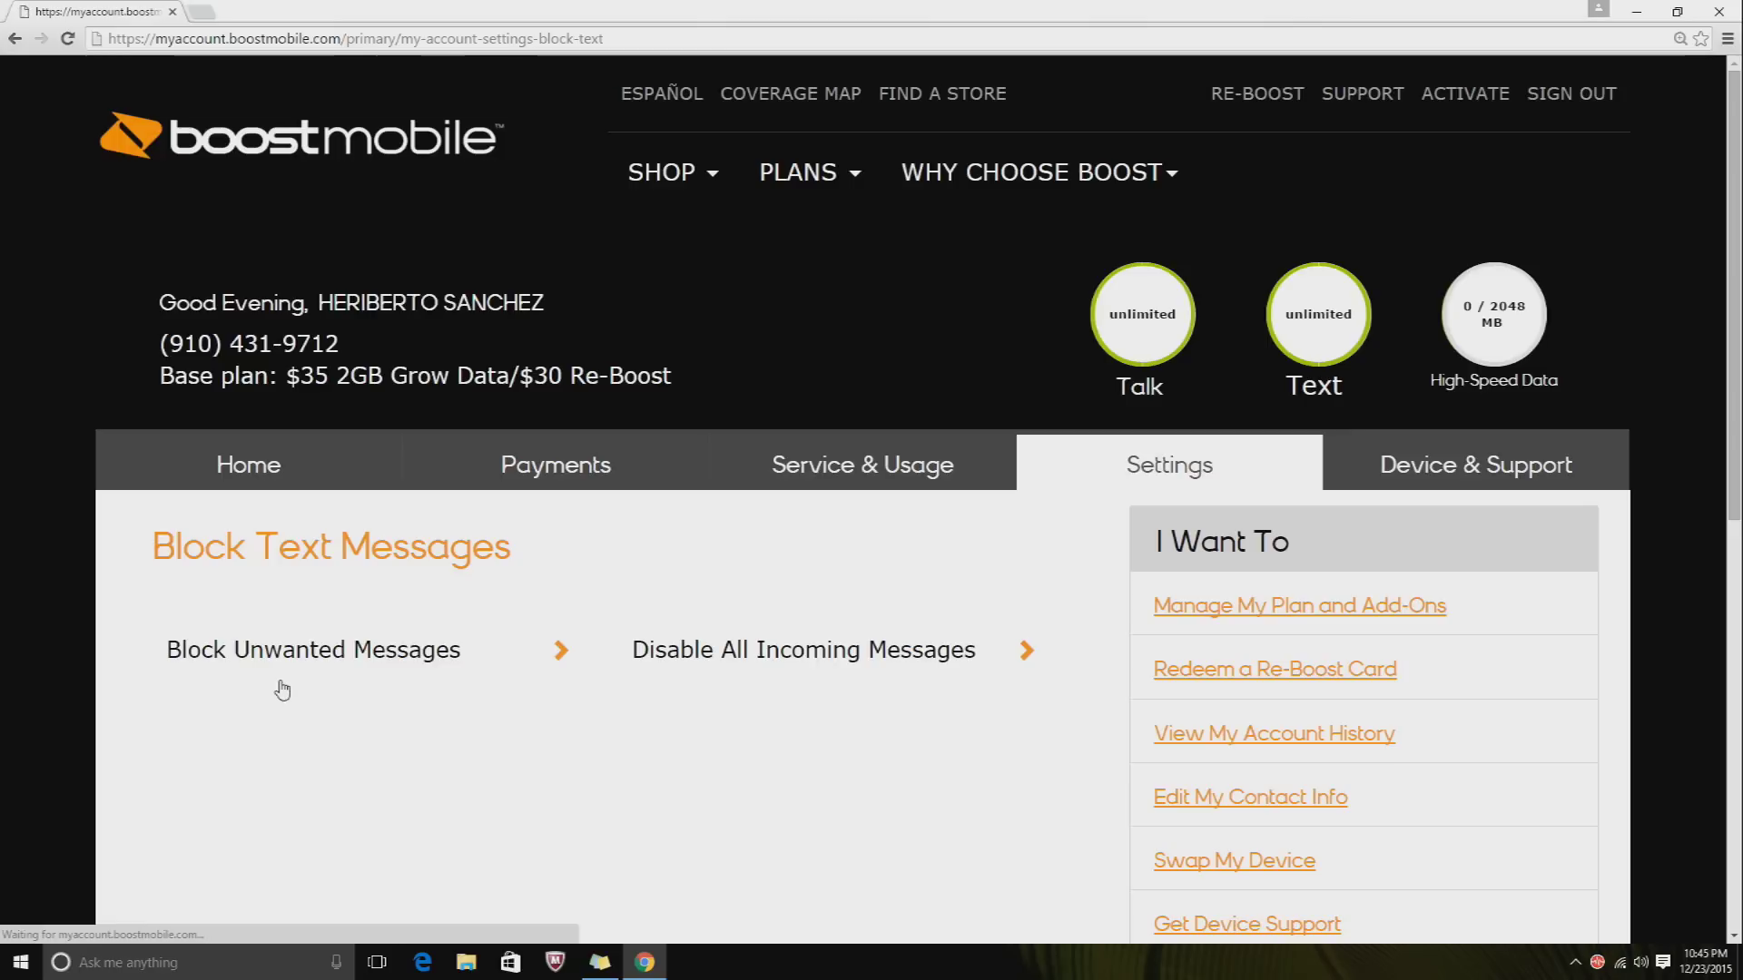
{"action": "scroll", "coordinate": [491, 496], "scroll_direction": "down", "scroll_amount": 1}
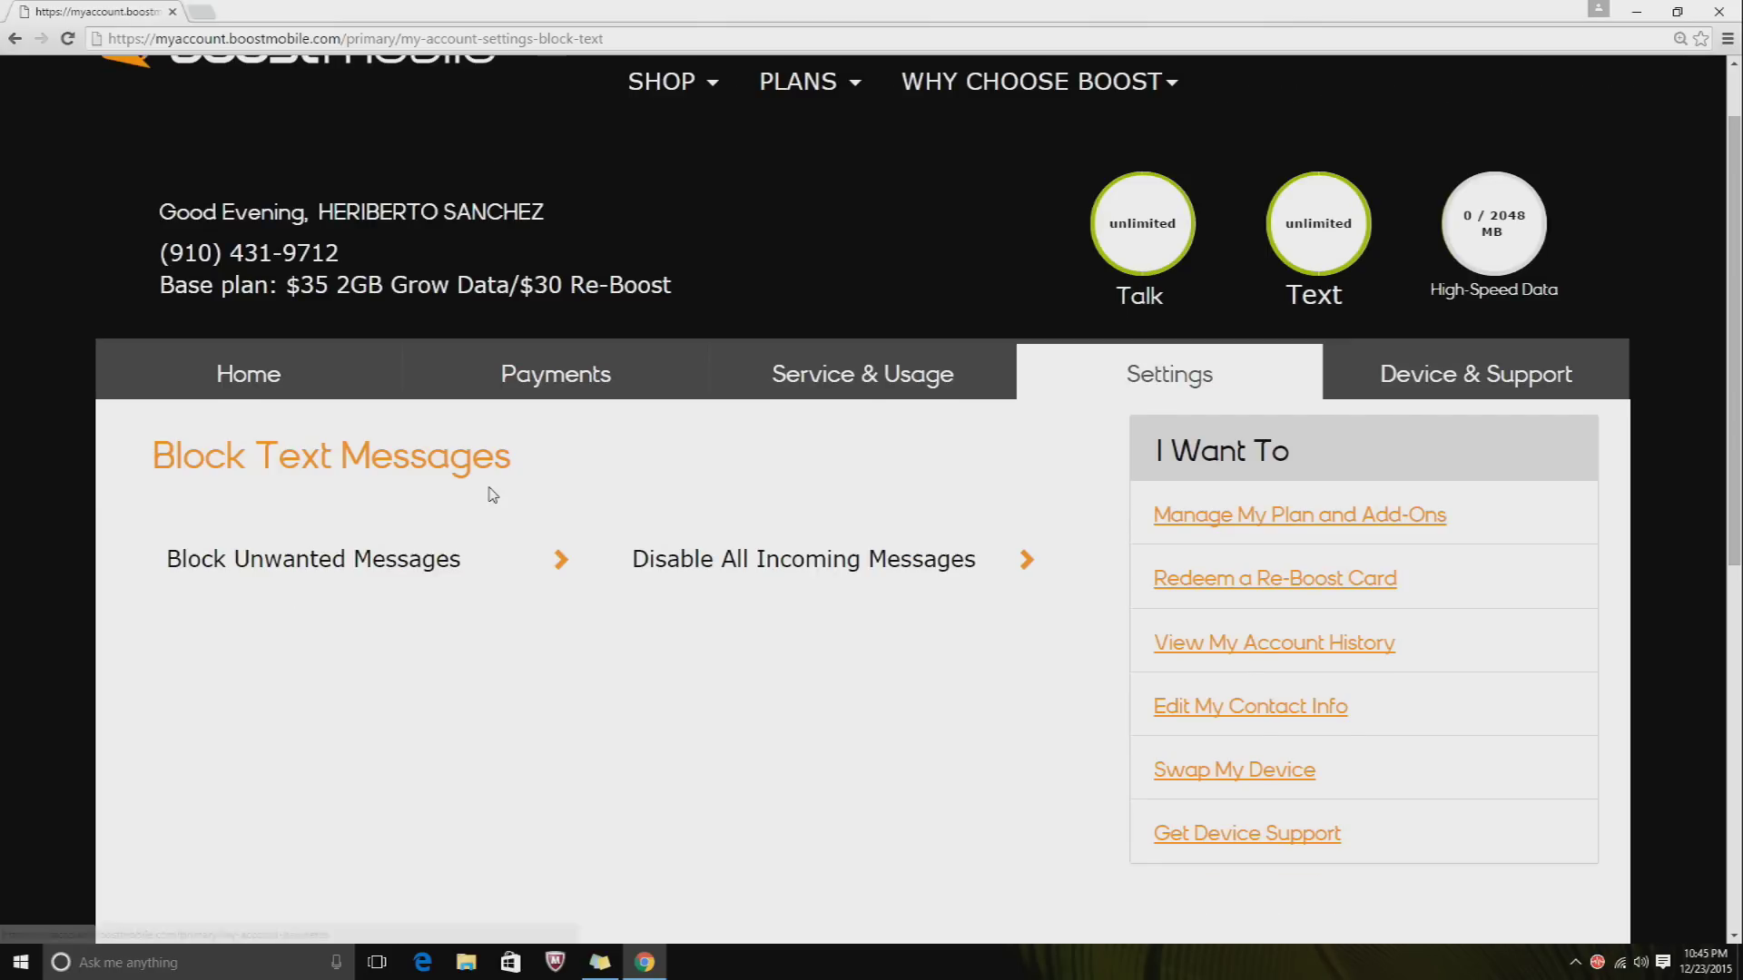
{"action": "scroll", "coordinate": [502, 495], "scroll_direction": "down", "scroll_amount": 1}
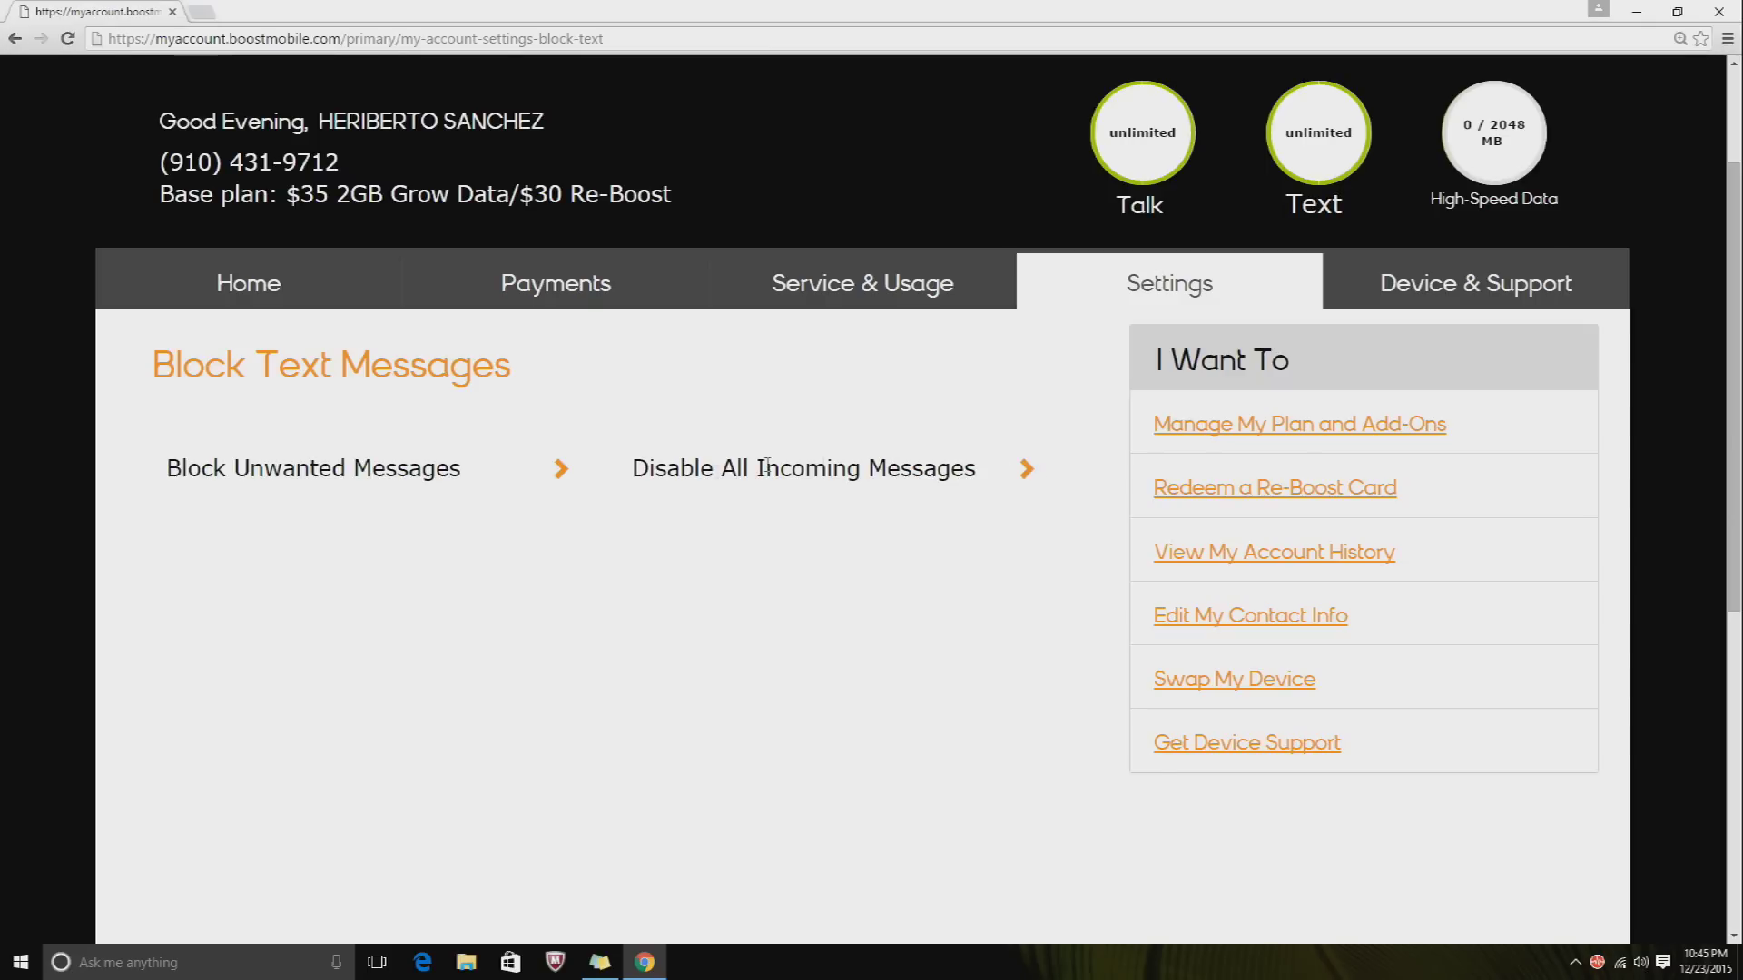
{"action": "left_click", "coordinate": [559, 471]}
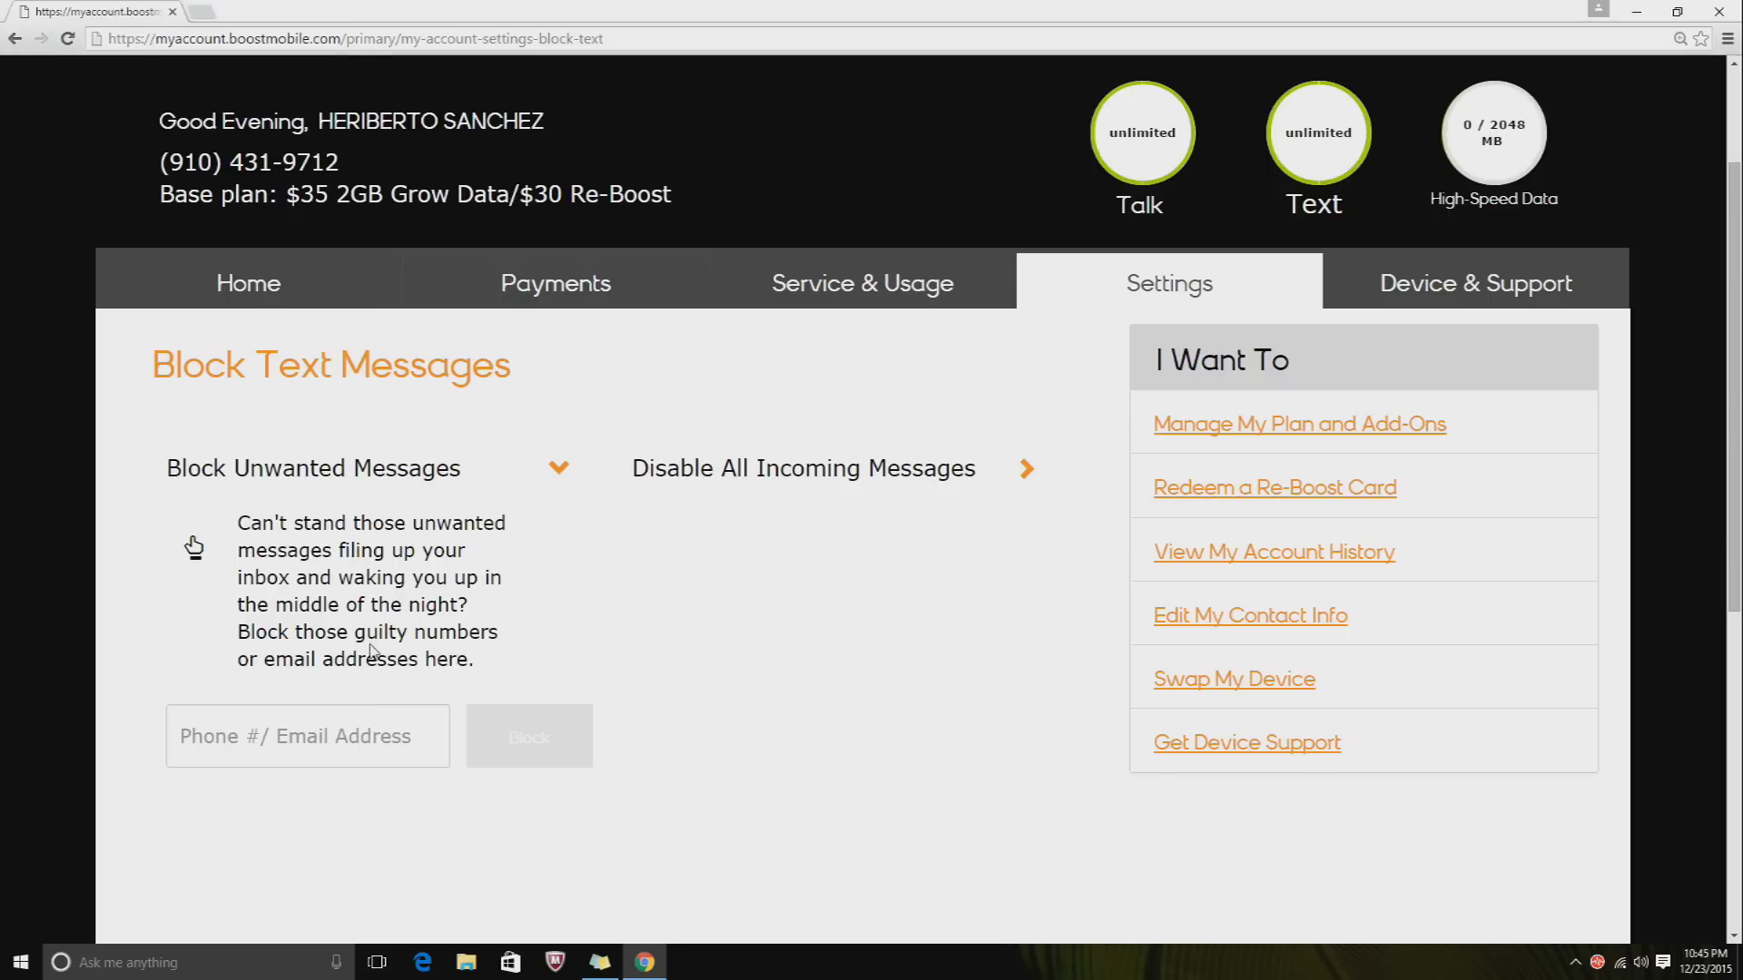
{"action": "scroll", "coordinate": [370, 698], "scroll_direction": "down", "scroll_amount": 1}
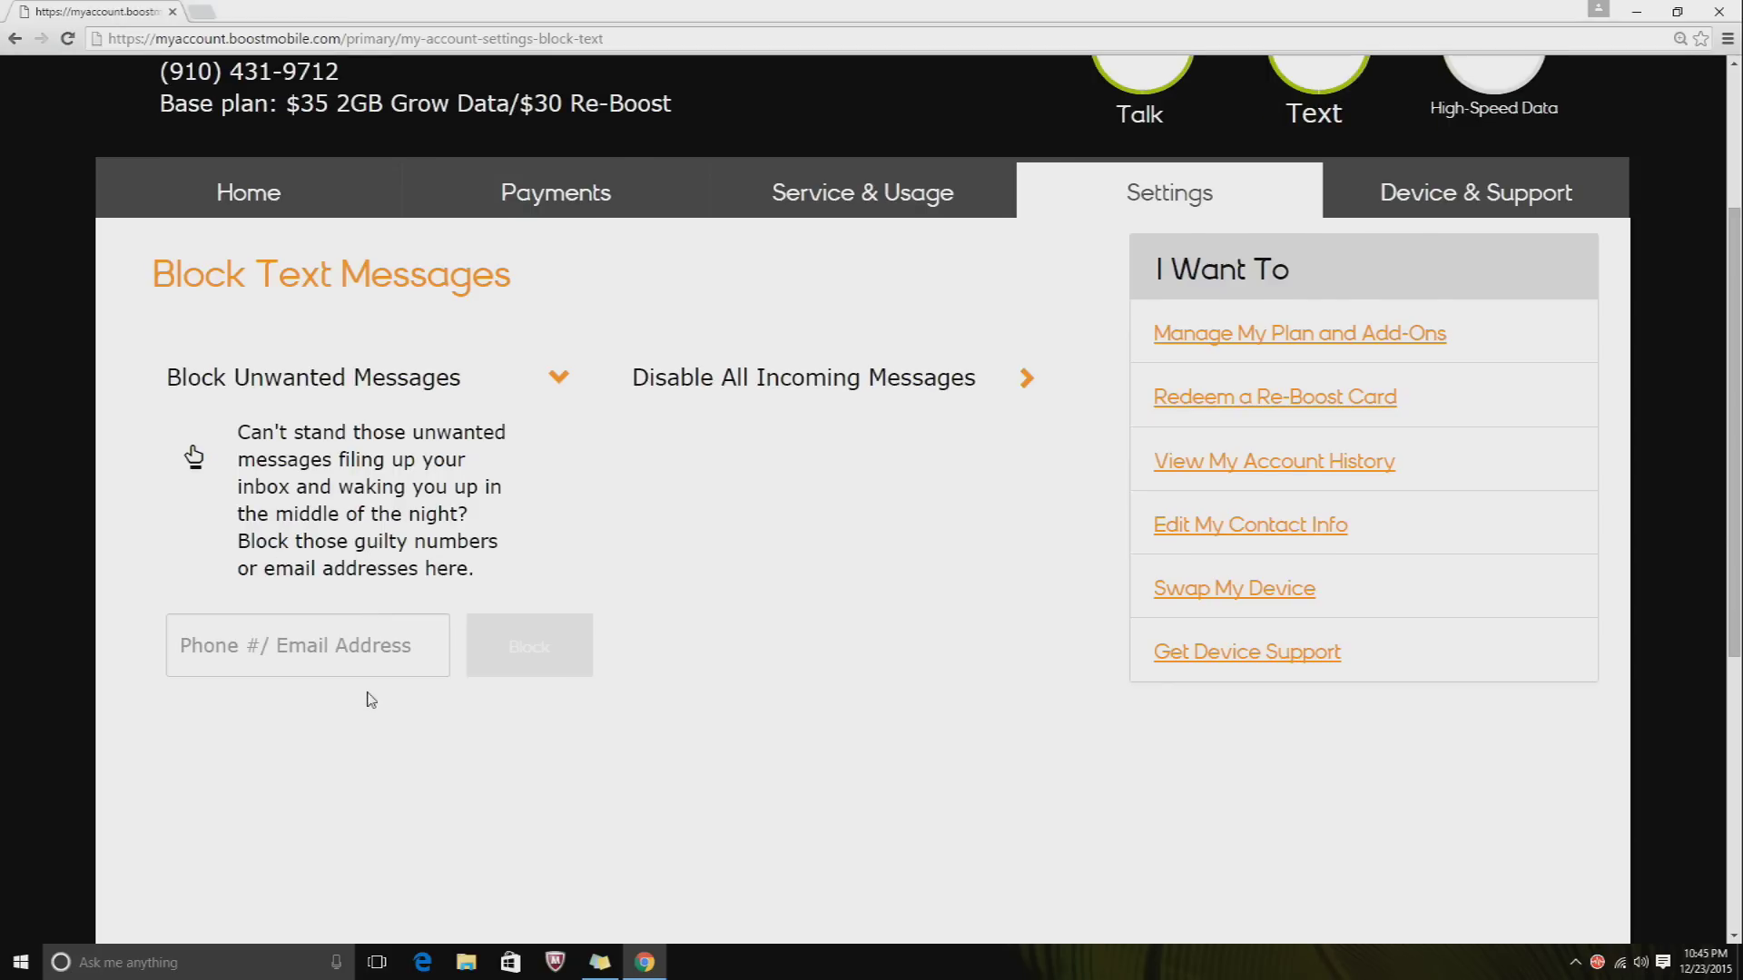
- Enter the phone number to block, correcting typos, and submit it with Block
{"action": "left_click", "coordinate": [304, 661]}
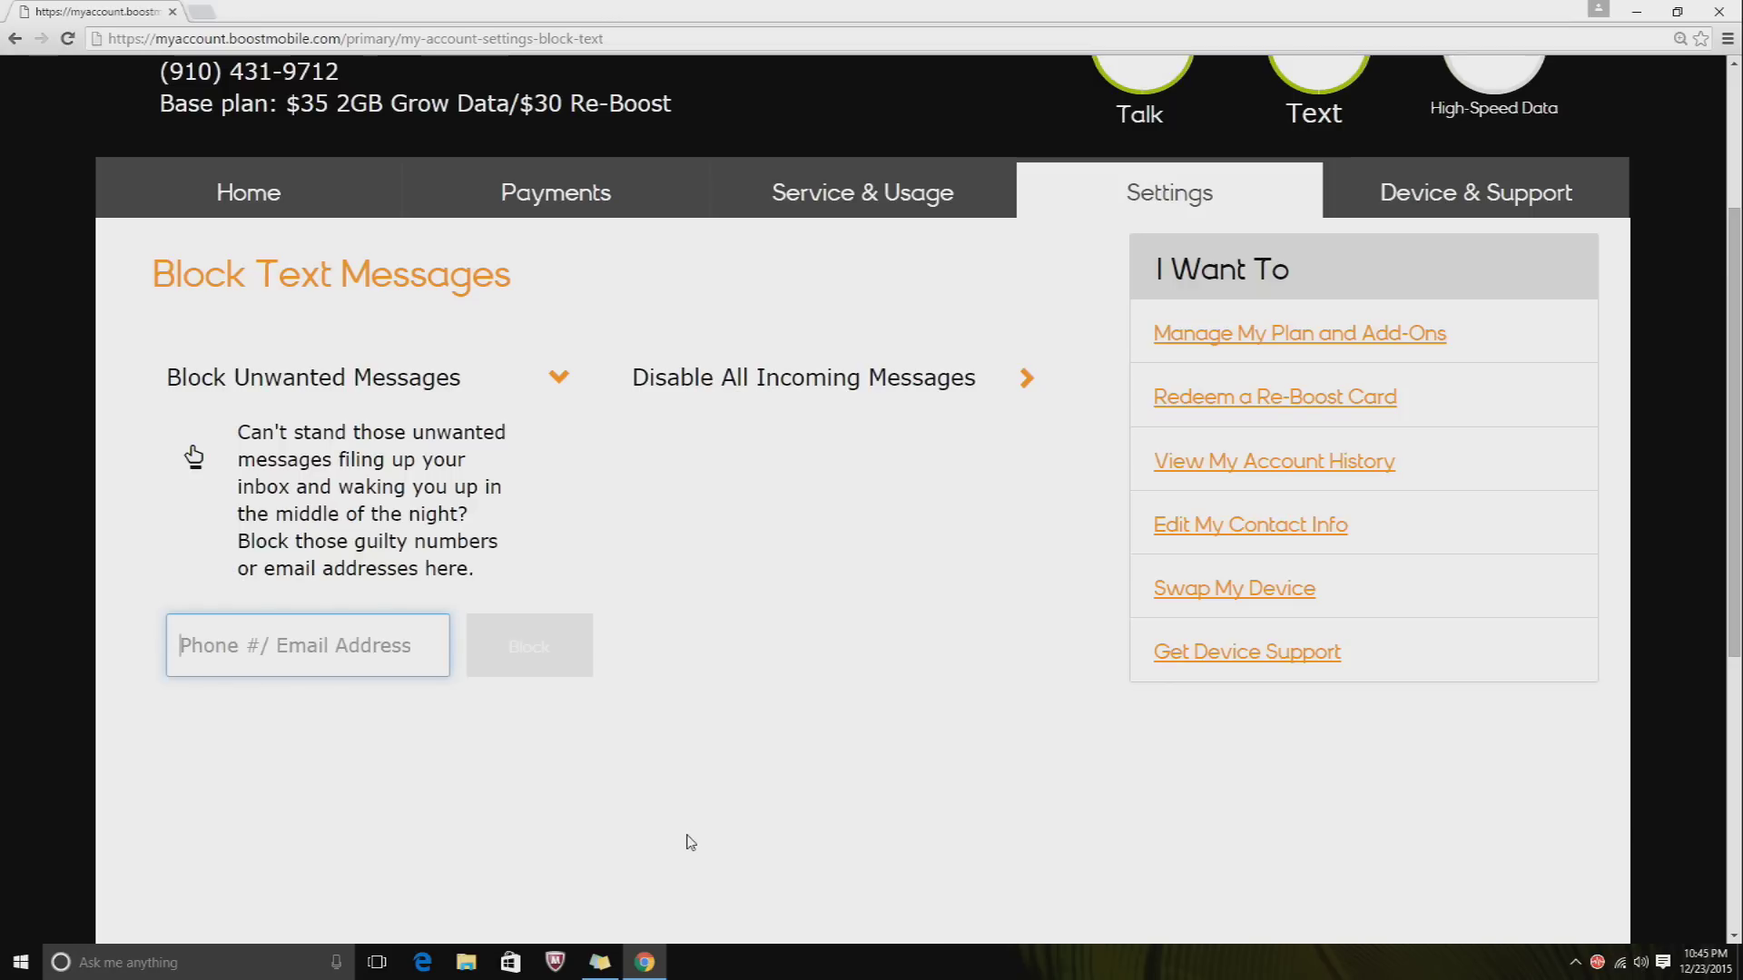
{"action": "type", "text": "754521"}
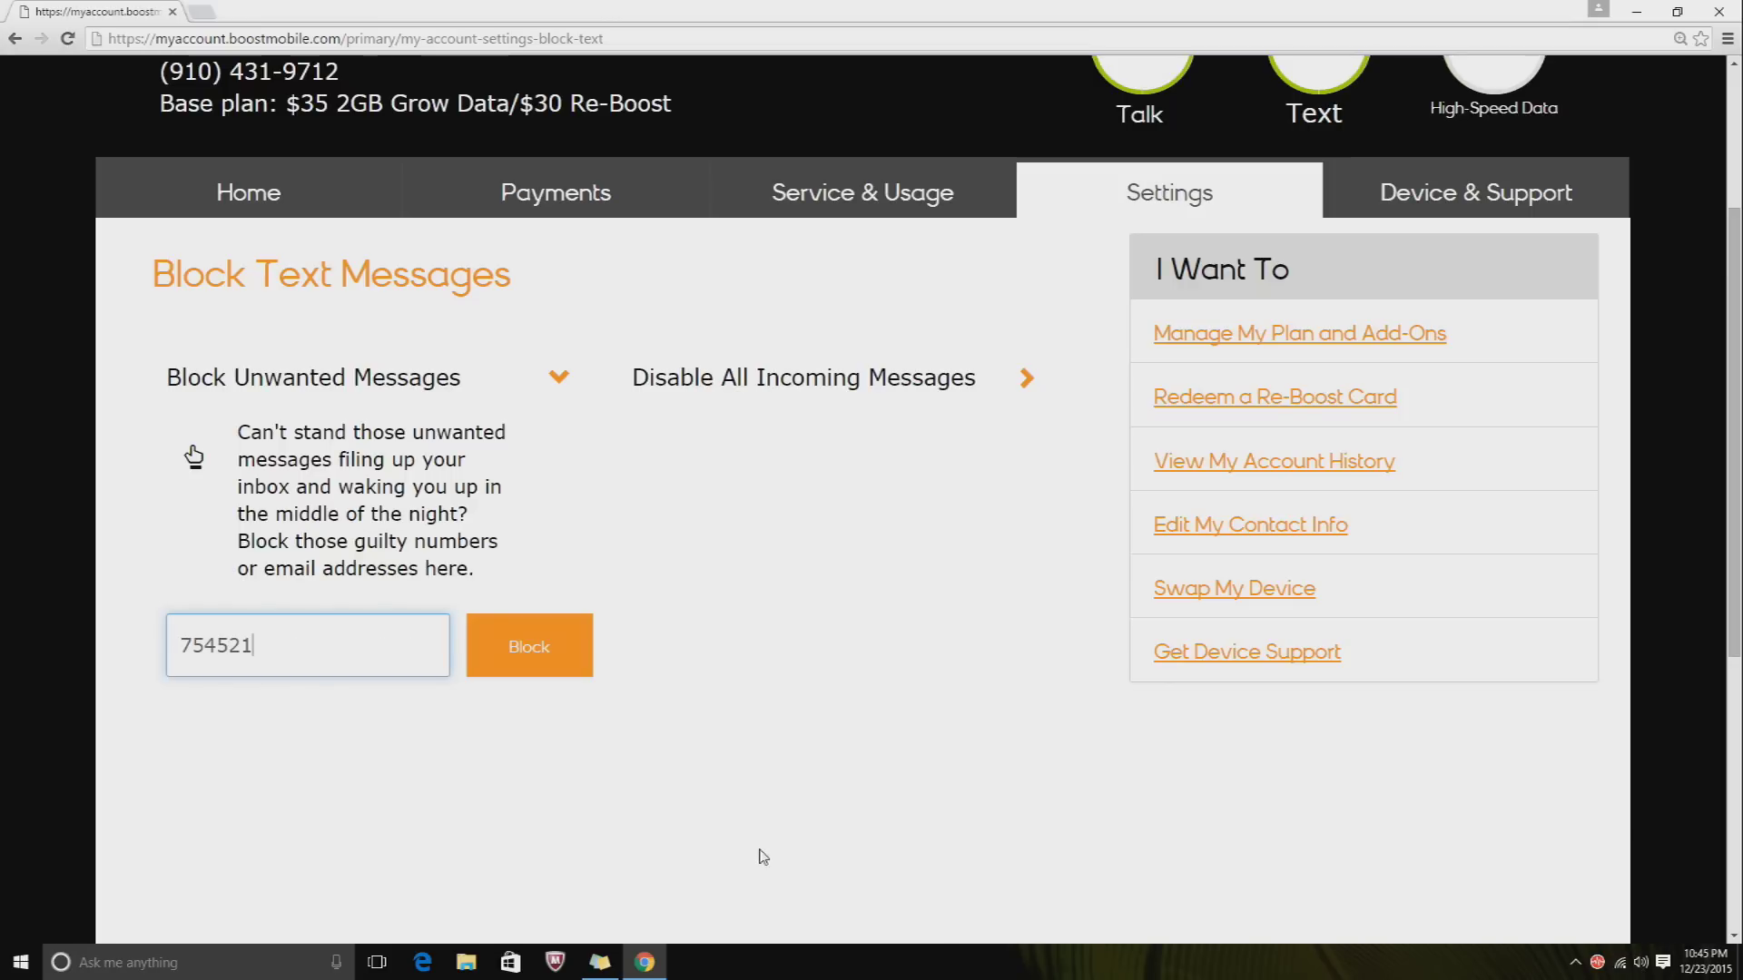
{"action": "key", "text": "BackSpace"}
{"action": "key", "text": "BackSpace"}
{"action": "key", "text": "BackSpace"}
{"action": "key", "text": "BackSpace"}
{"action": "key", "text": "BackSpace"}
{"action": "key", "text": "BackSpace"}
{"action": "type", "text": "910"}
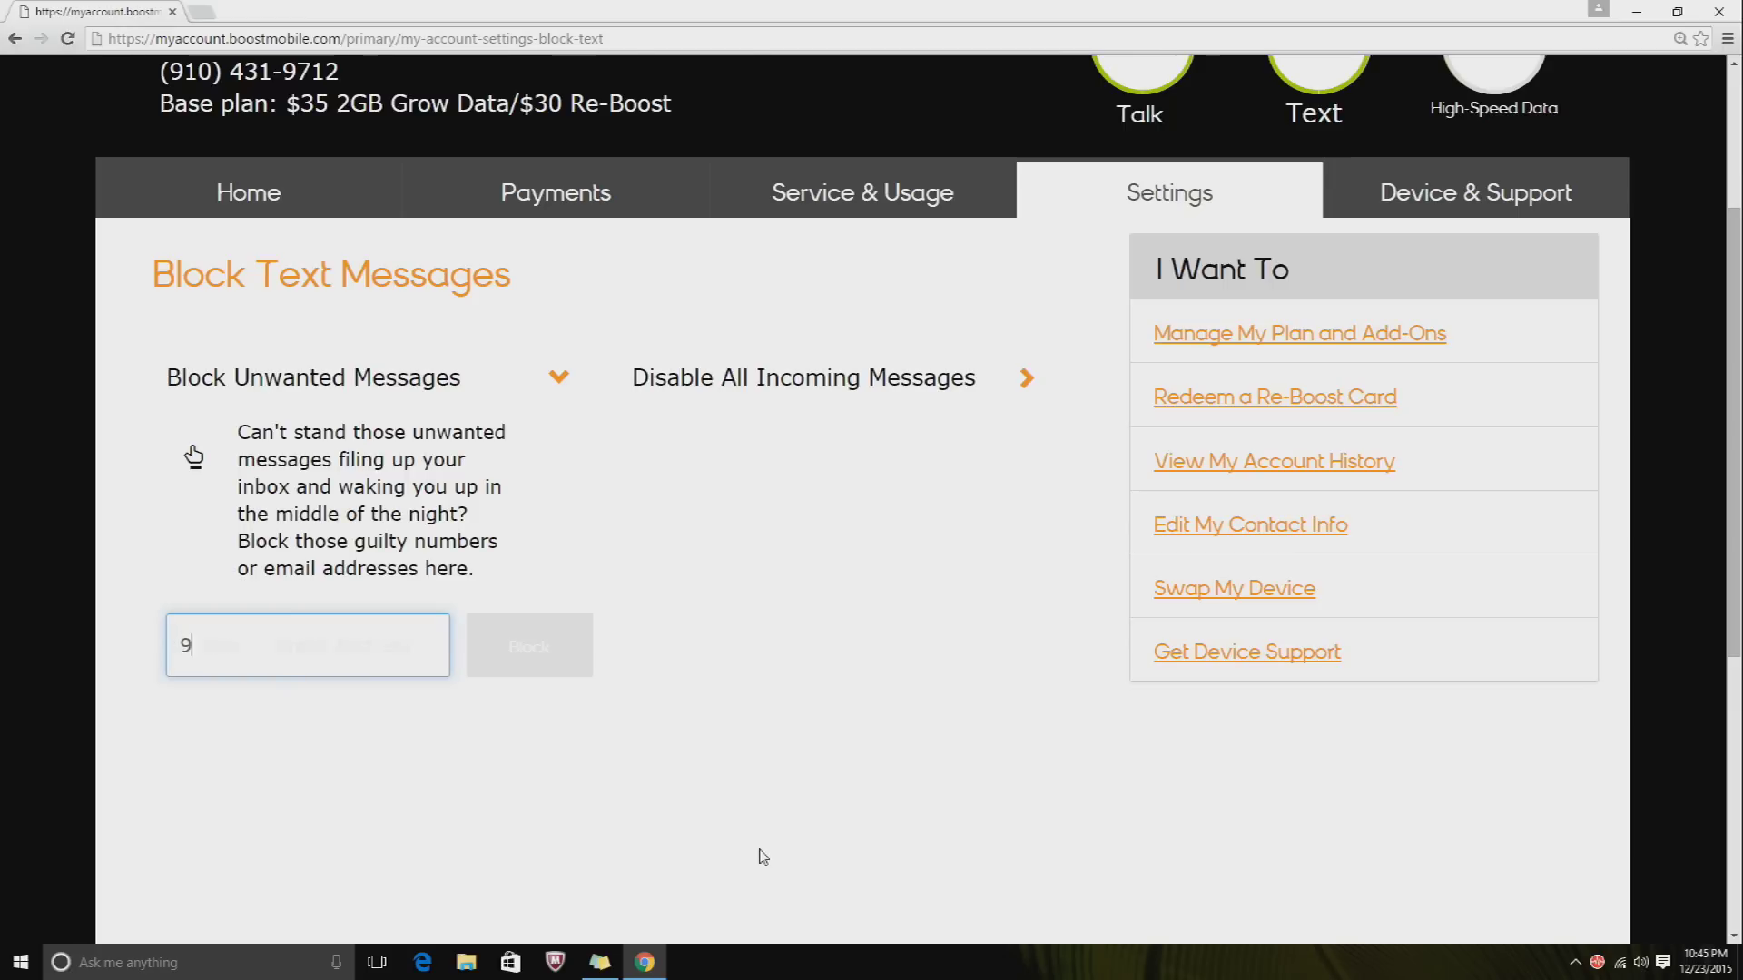
{"action": "key", "text": "BackSpace"}
{"action": "key", "text": "BackSpace"}
{"action": "key", "text": "BackSpace"}
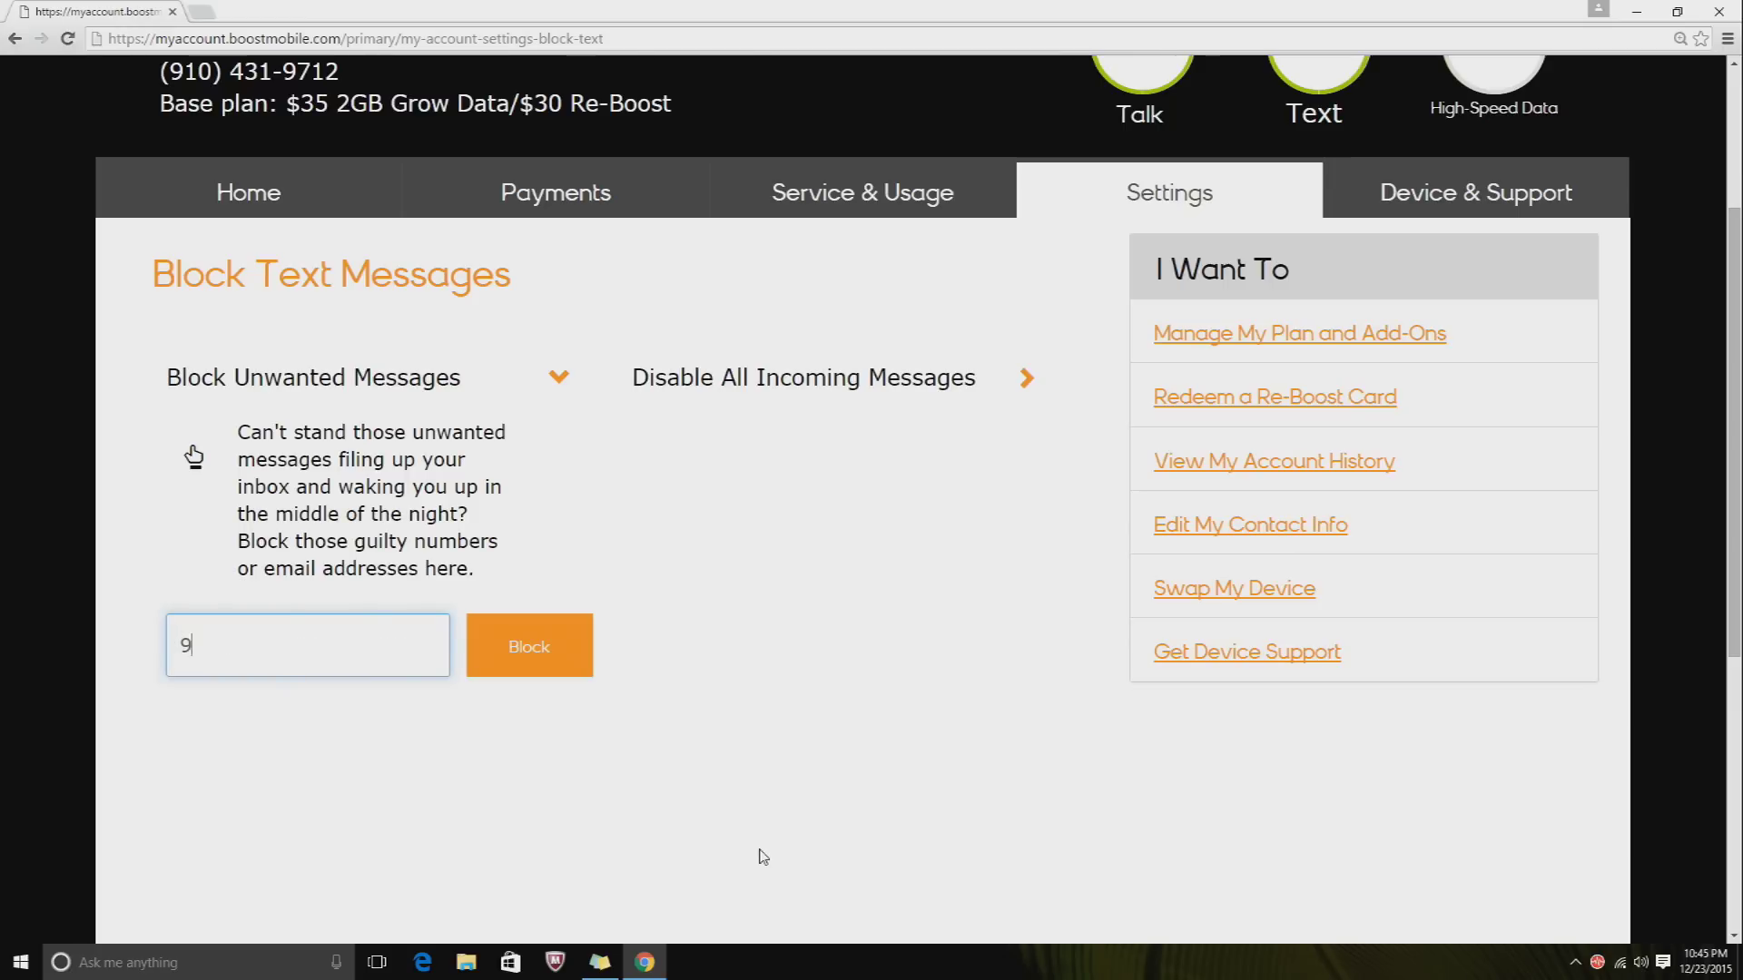
{"action": "left_click", "coordinate": [523, 660]}
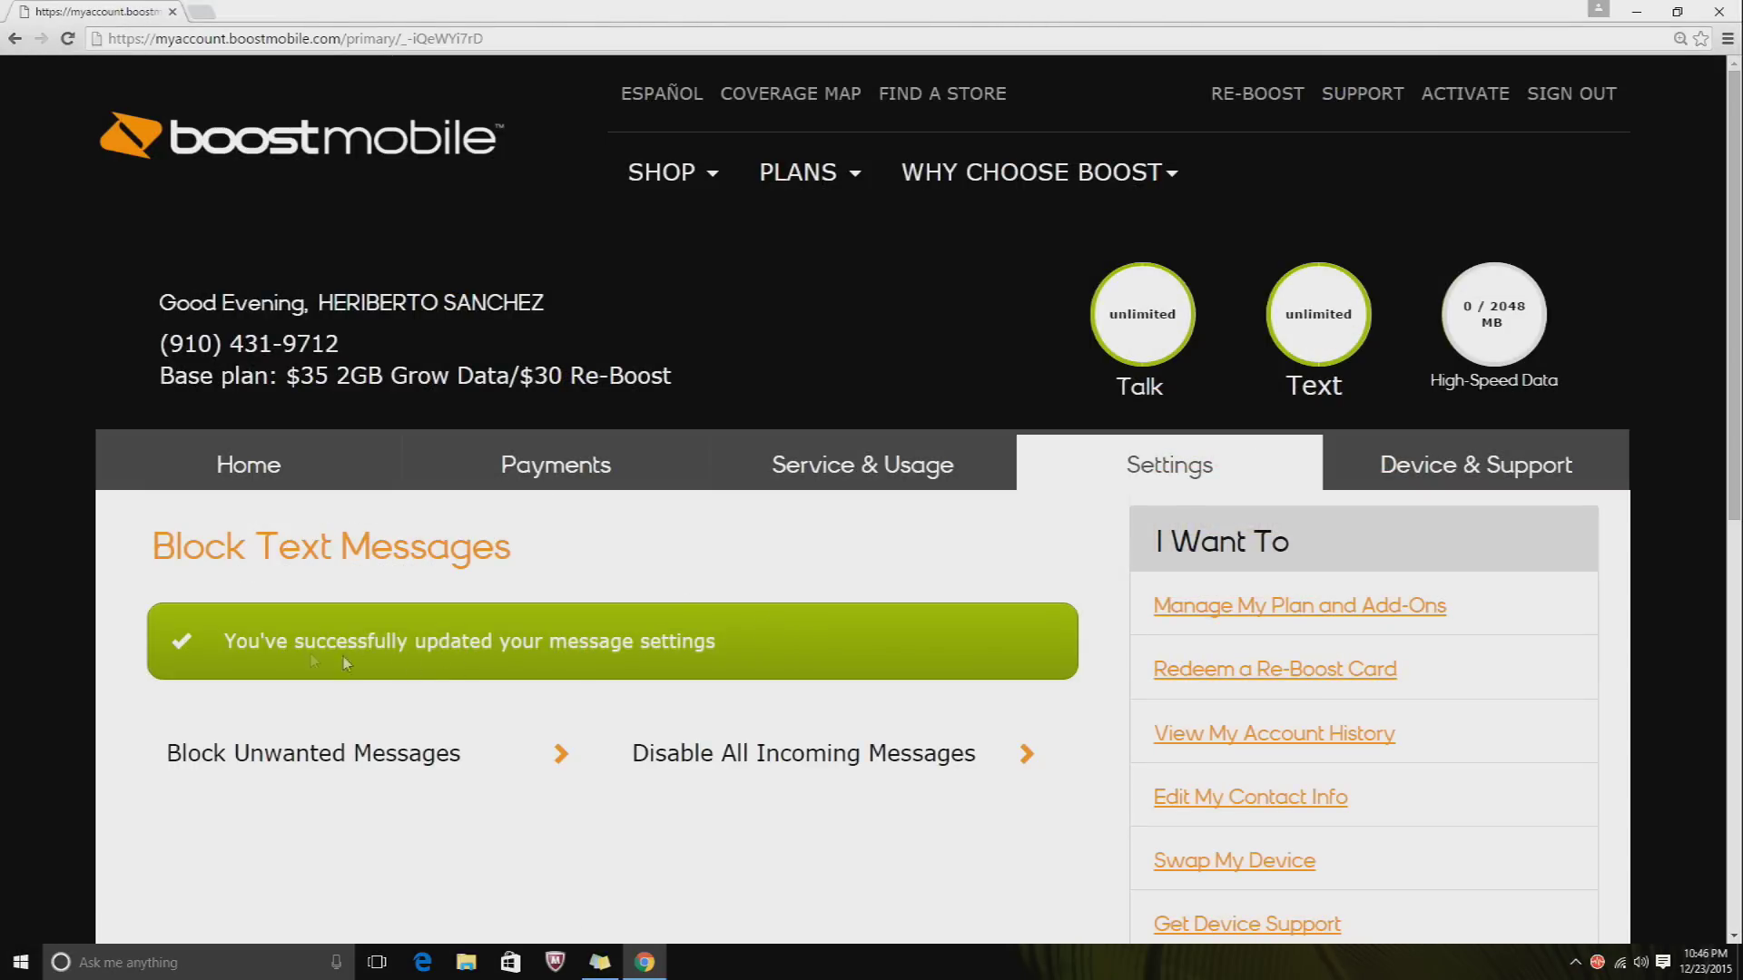
- Expand Block Unwanted Messages, tick the blocked number in Currently Blocked, and unblock it
{"action": "scroll", "coordinate": [625, 633], "scroll_direction": "down", "scroll_amount": 2}
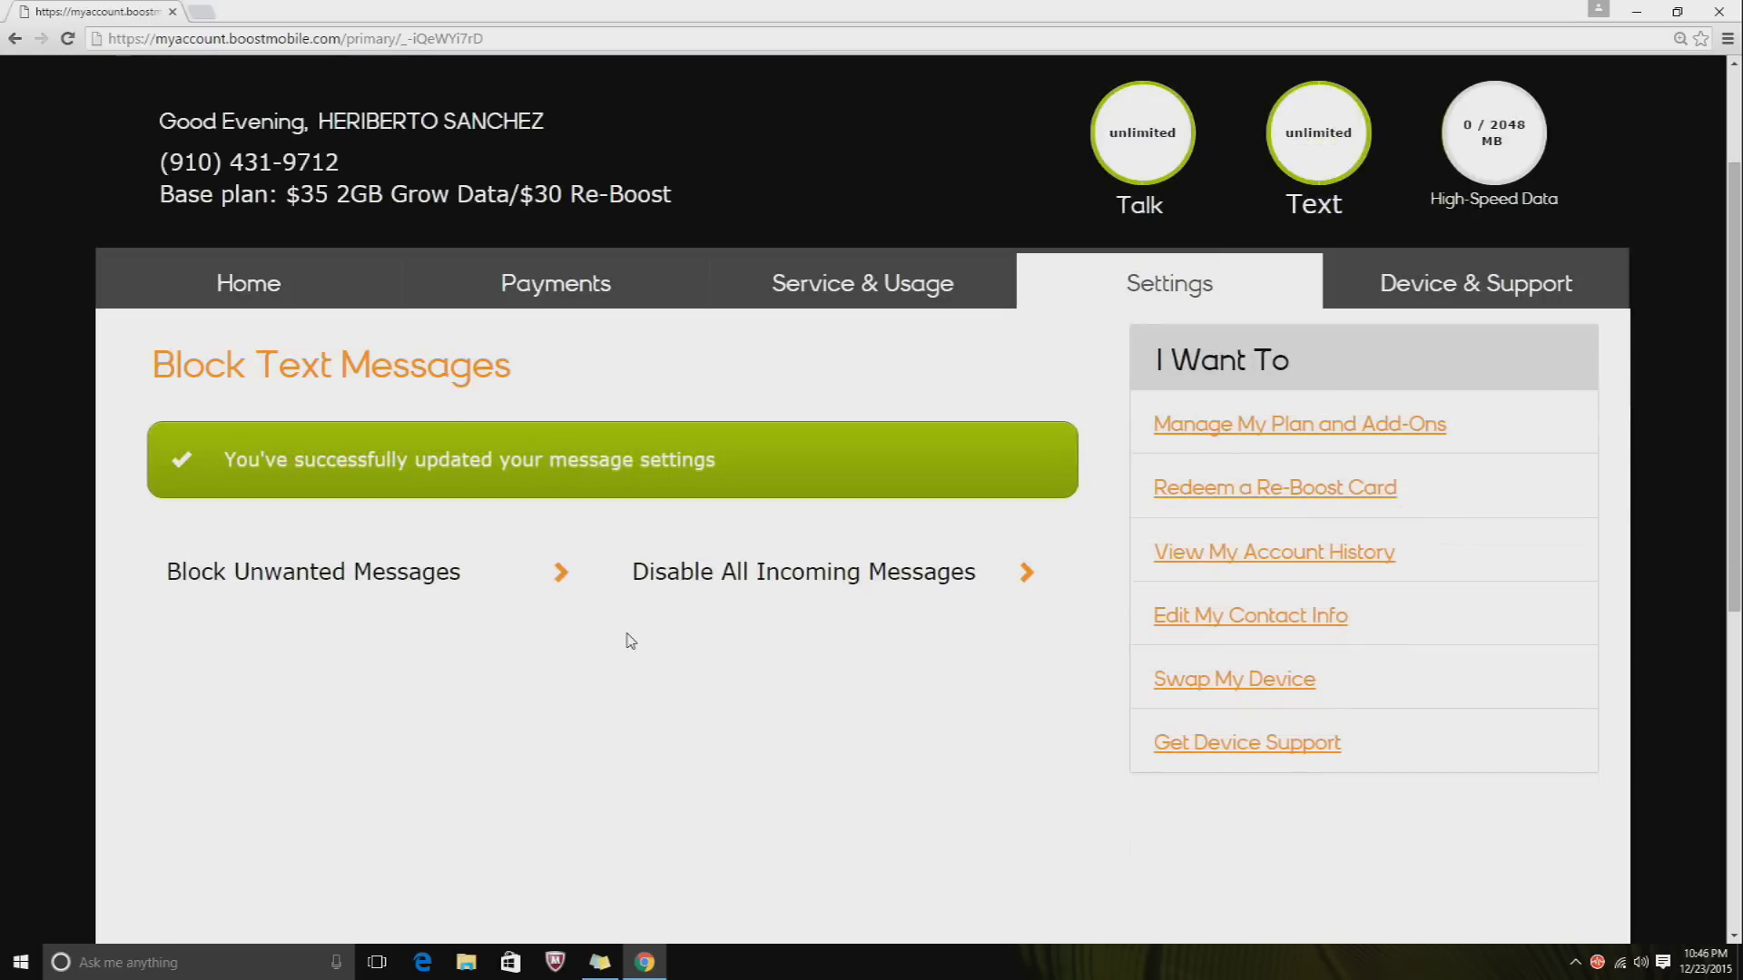
{"action": "left_click", "coordinate": [559, 572]}
{"action": "scroll", "coordinate": [561, 574], "scroll_direction": "down", "scroll_amount": 2}
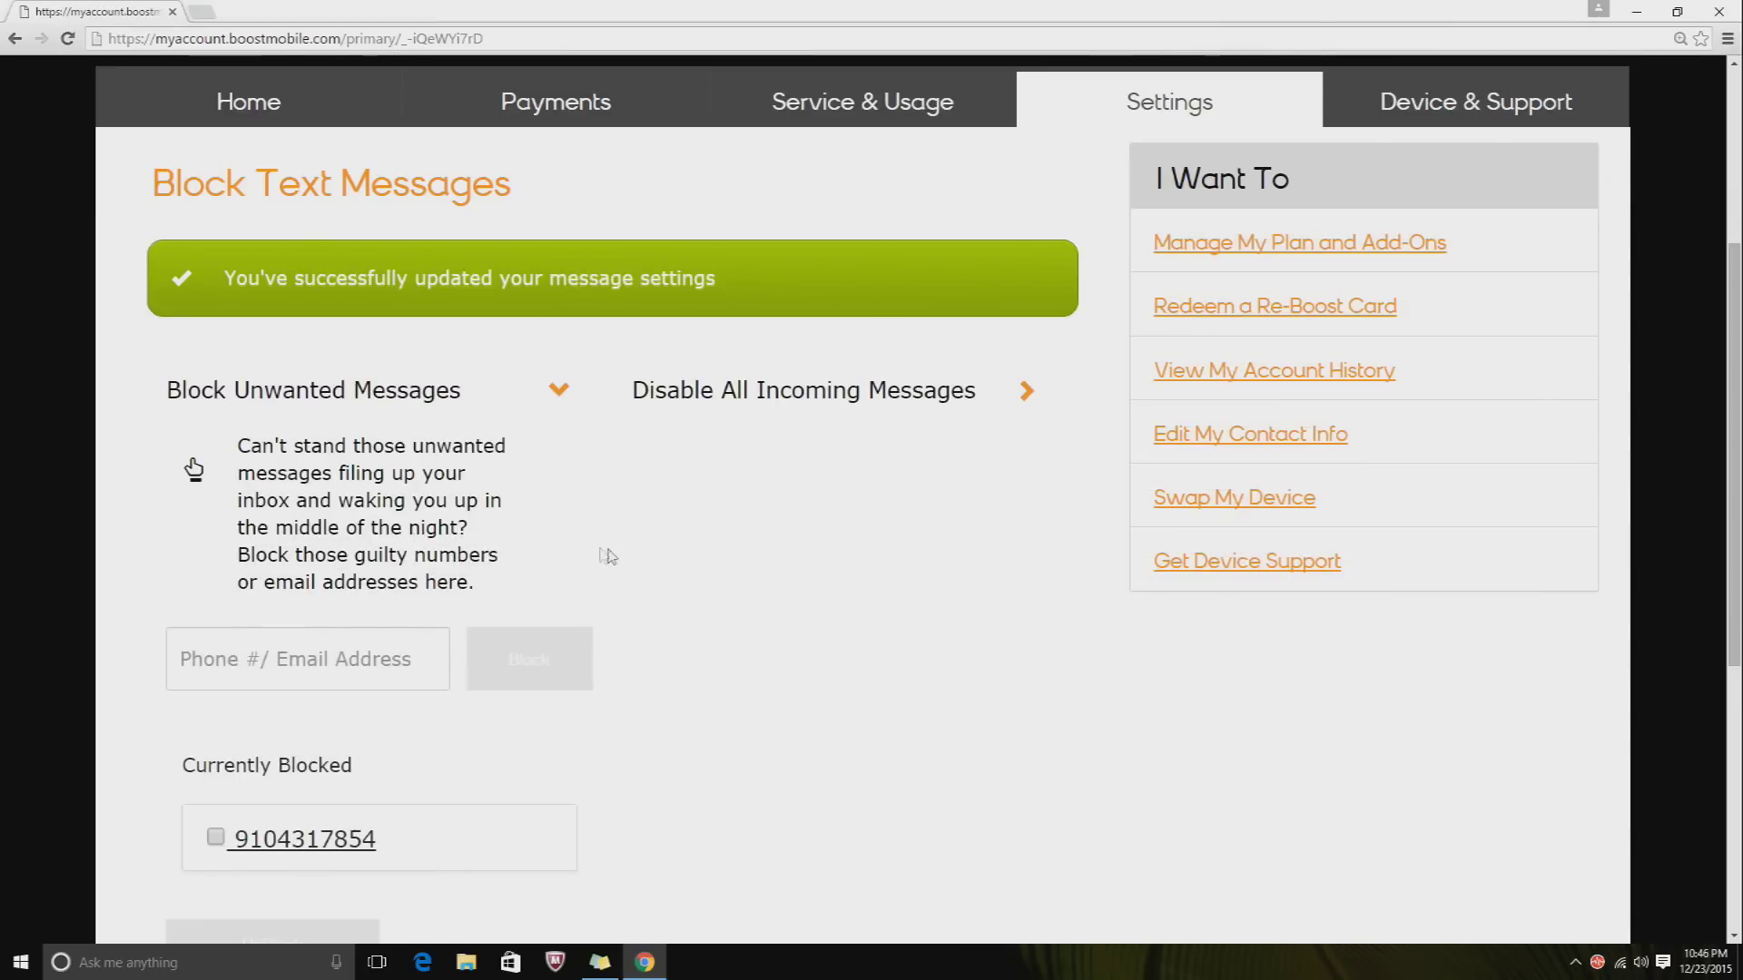
{"action": "scroll", "coordinate": [572, 479], "scroll_direction": "down", "scroll_amount": 2}
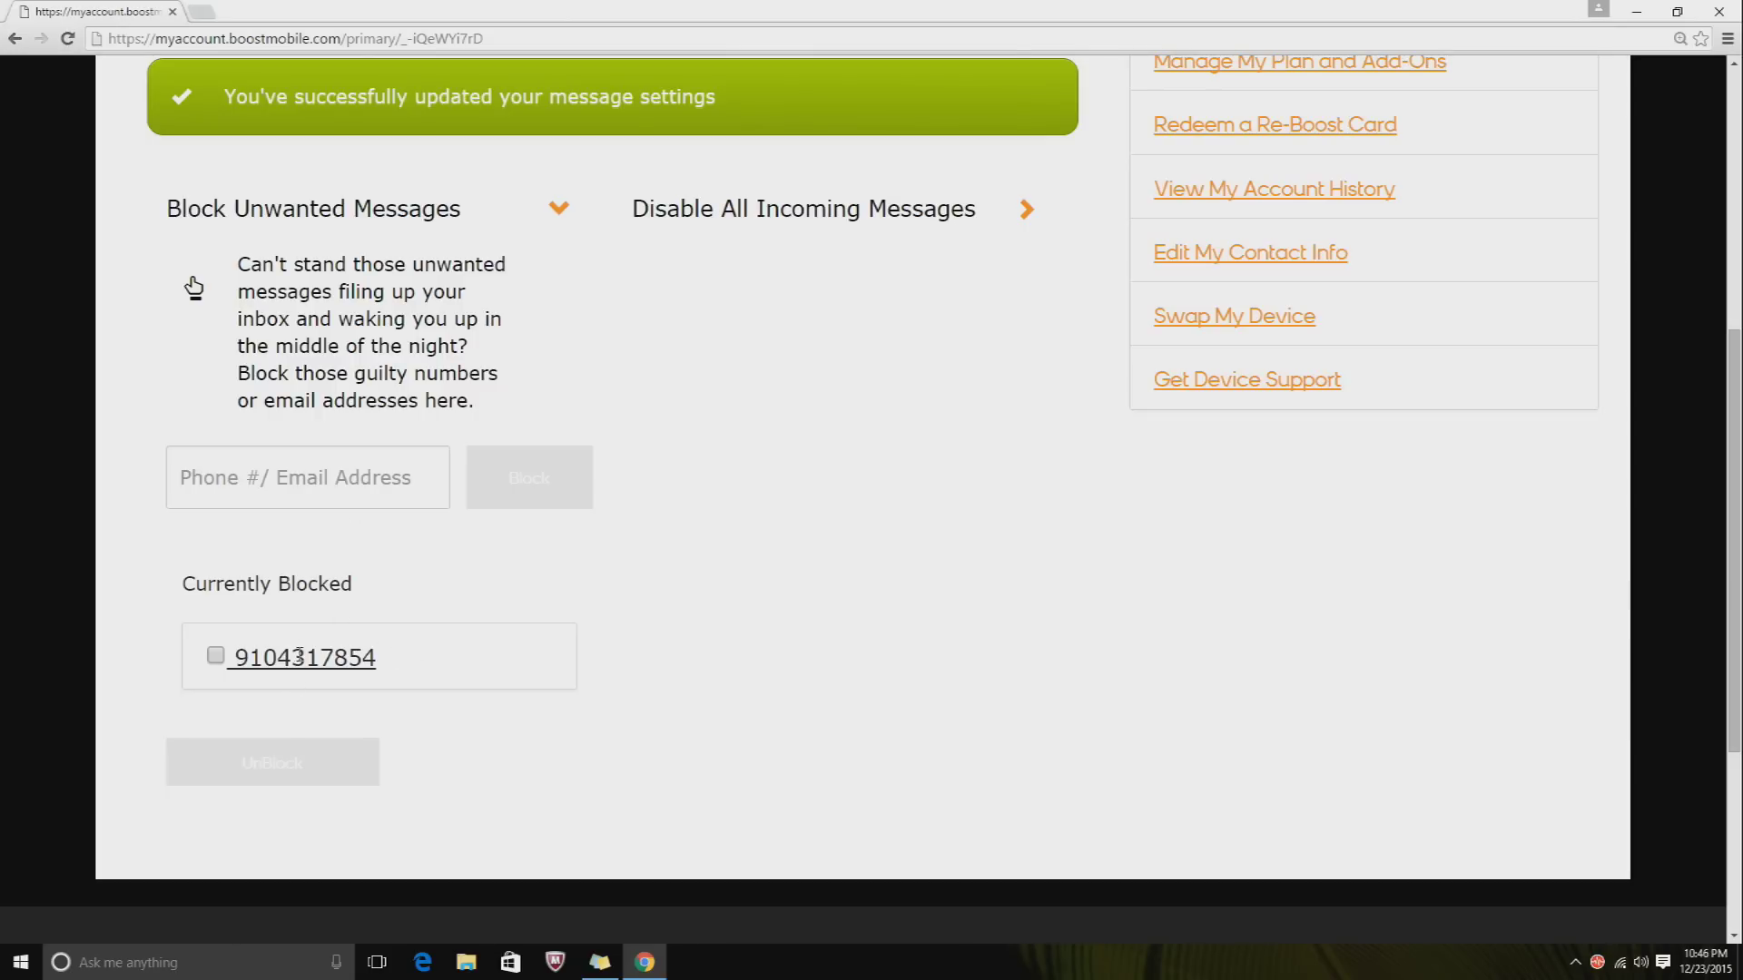
{"action": "left_click", "coordinate": [216, 655]}
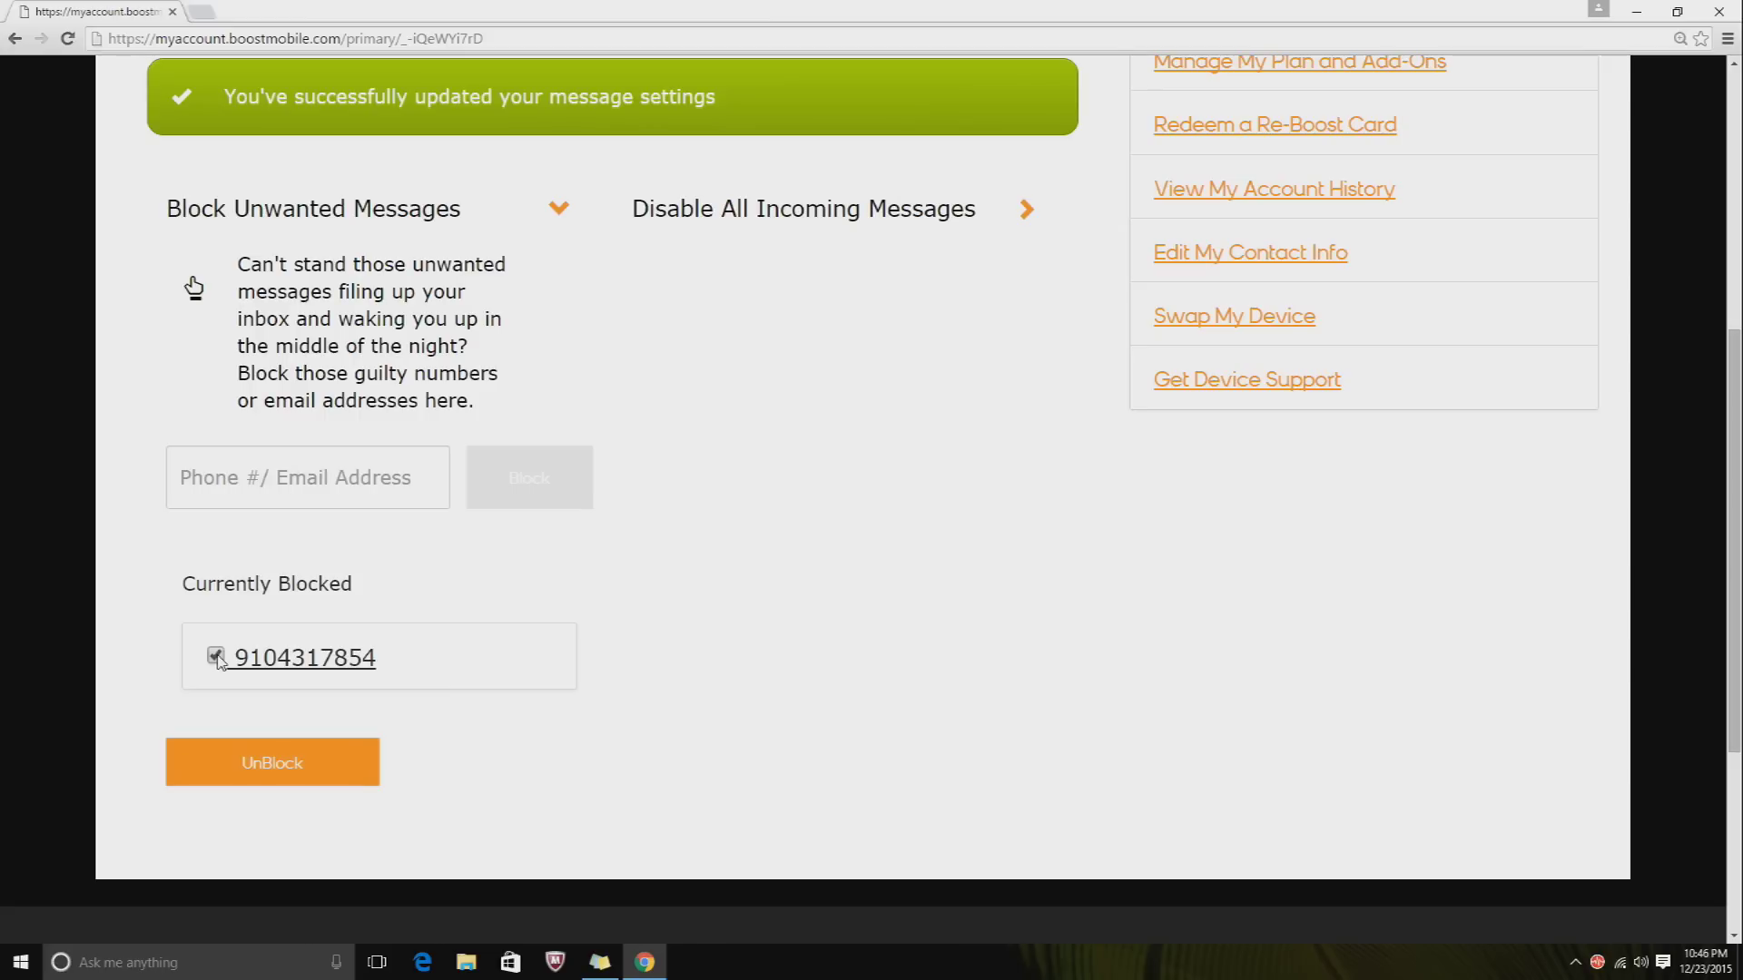
{"action": "left_click", "coordinate": [236, 766]}
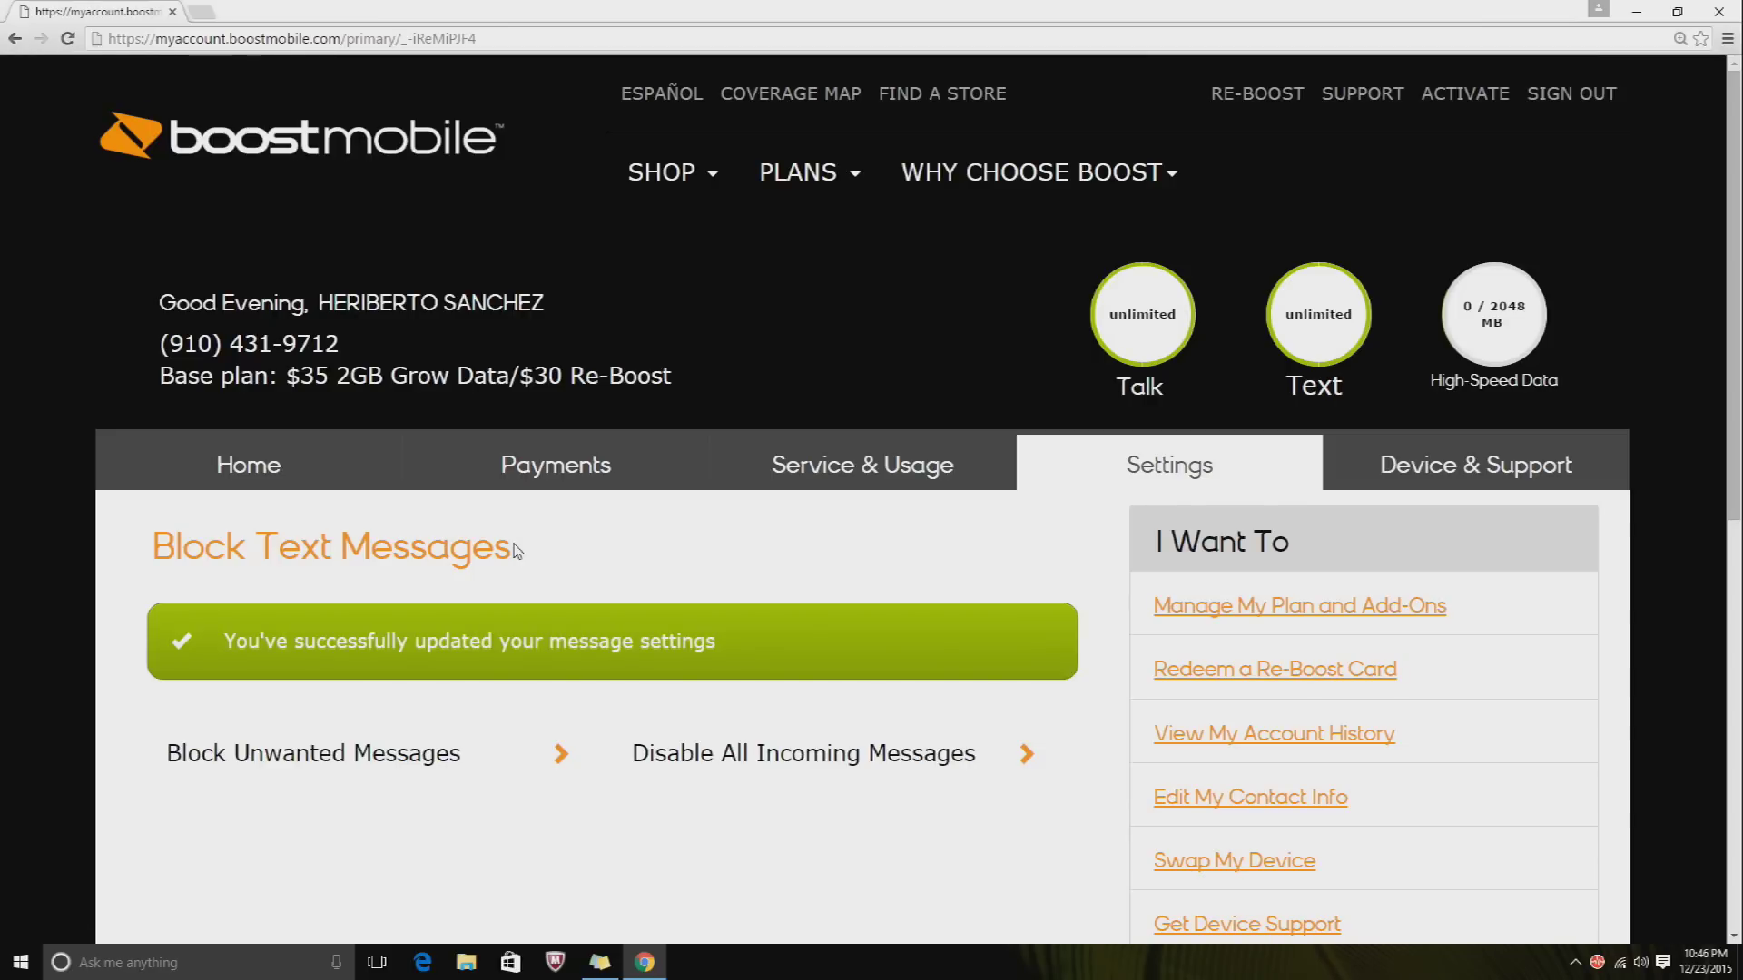
- Zoom the page back out to 100% using the Chrome menu
{"action": "left_click", "coordinate": [1728, 38]}
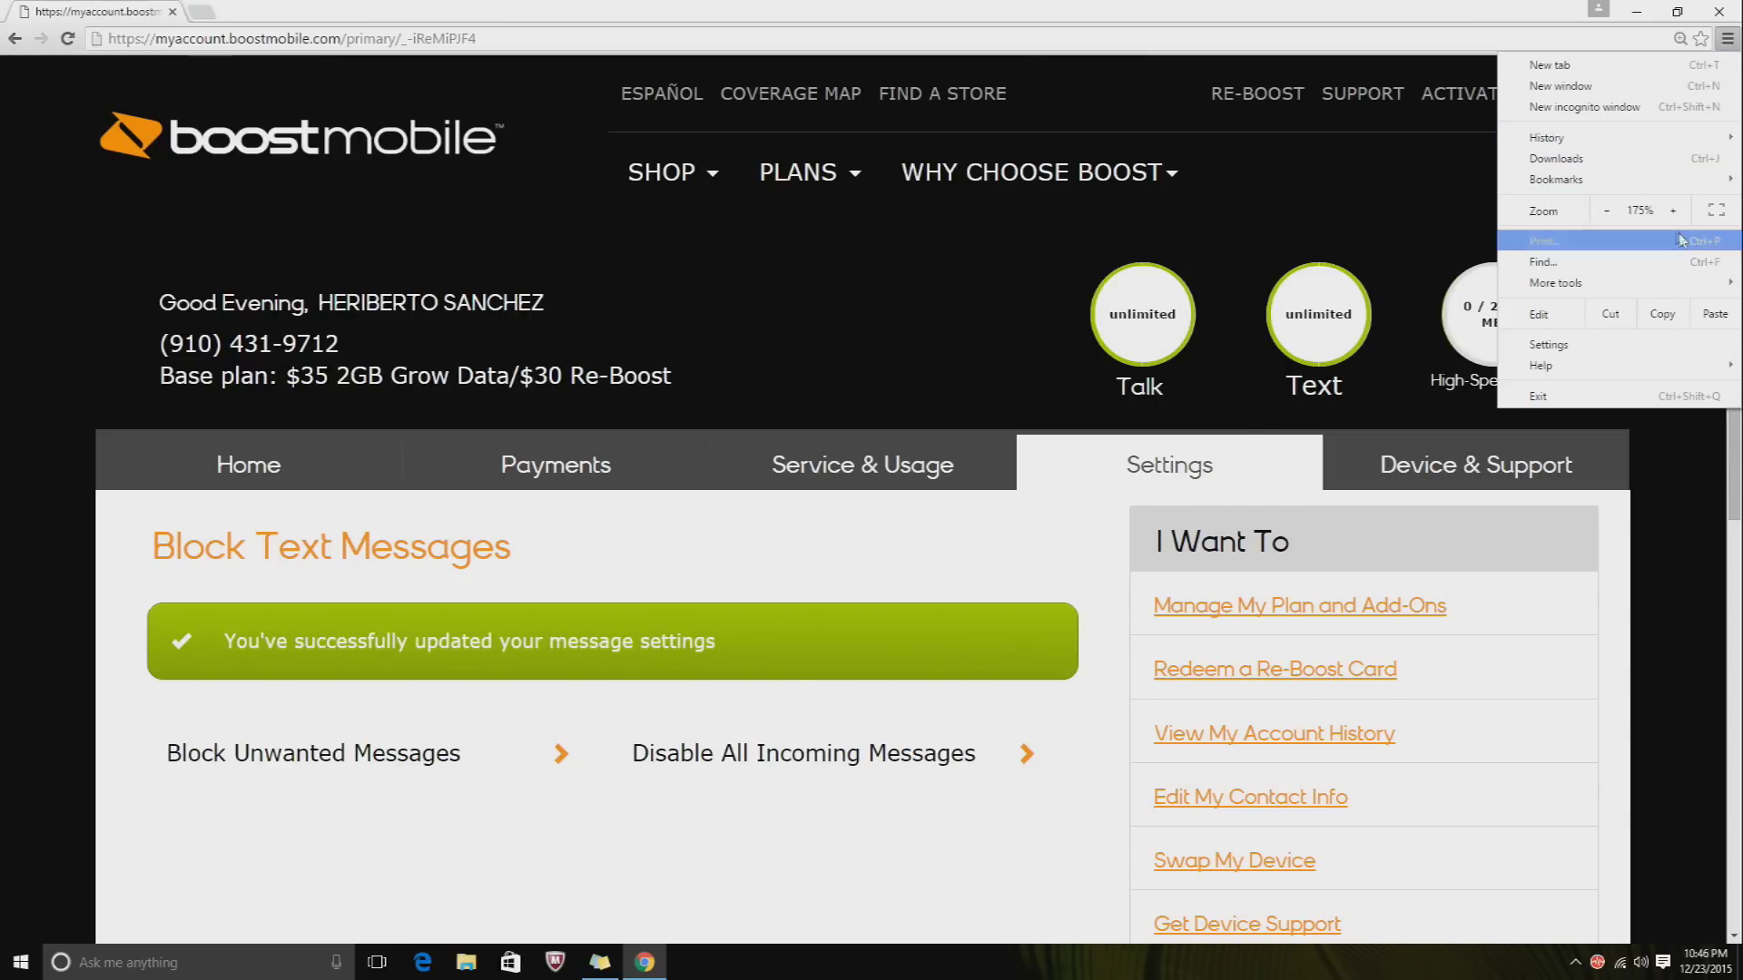
{"action": "left_click", "coordinate": [1606, 211]}
{"action": "left_click", "coordinate": [1607, 210]}
{"action": "left_click", "coordinate": [1607, 210]}
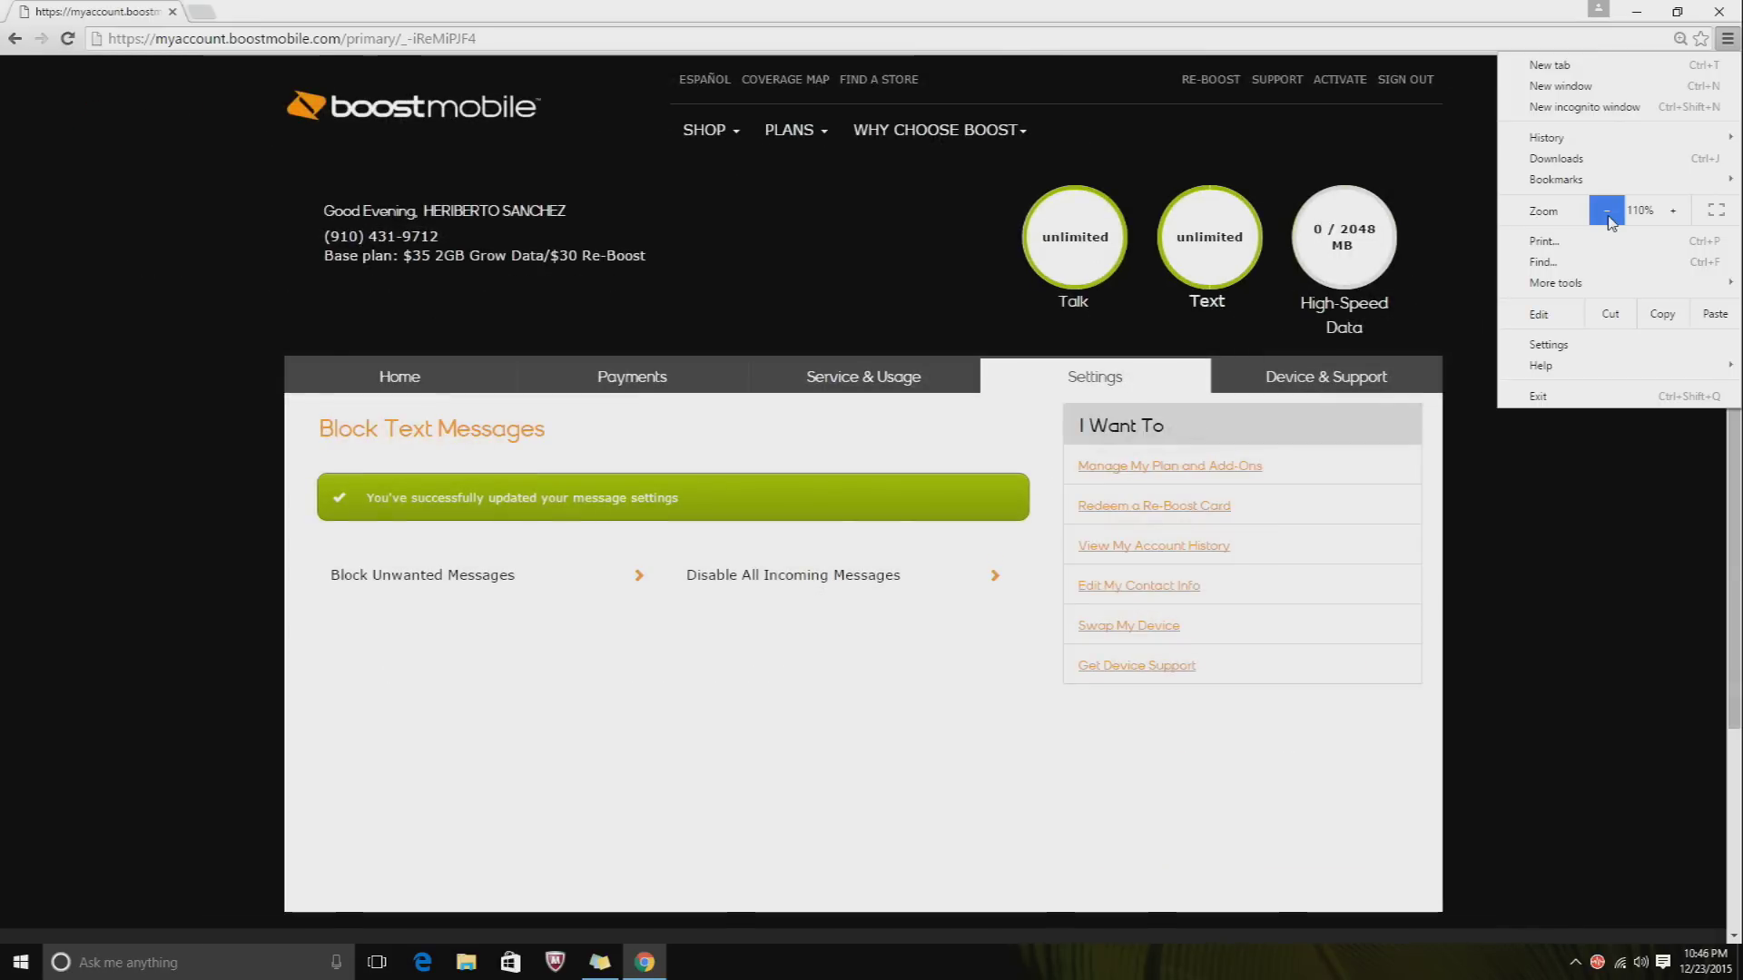
{"action": "left_click", "coordinate": [1607, 211]}
{"action": "left_click", "coordinate": [1085, 10]}
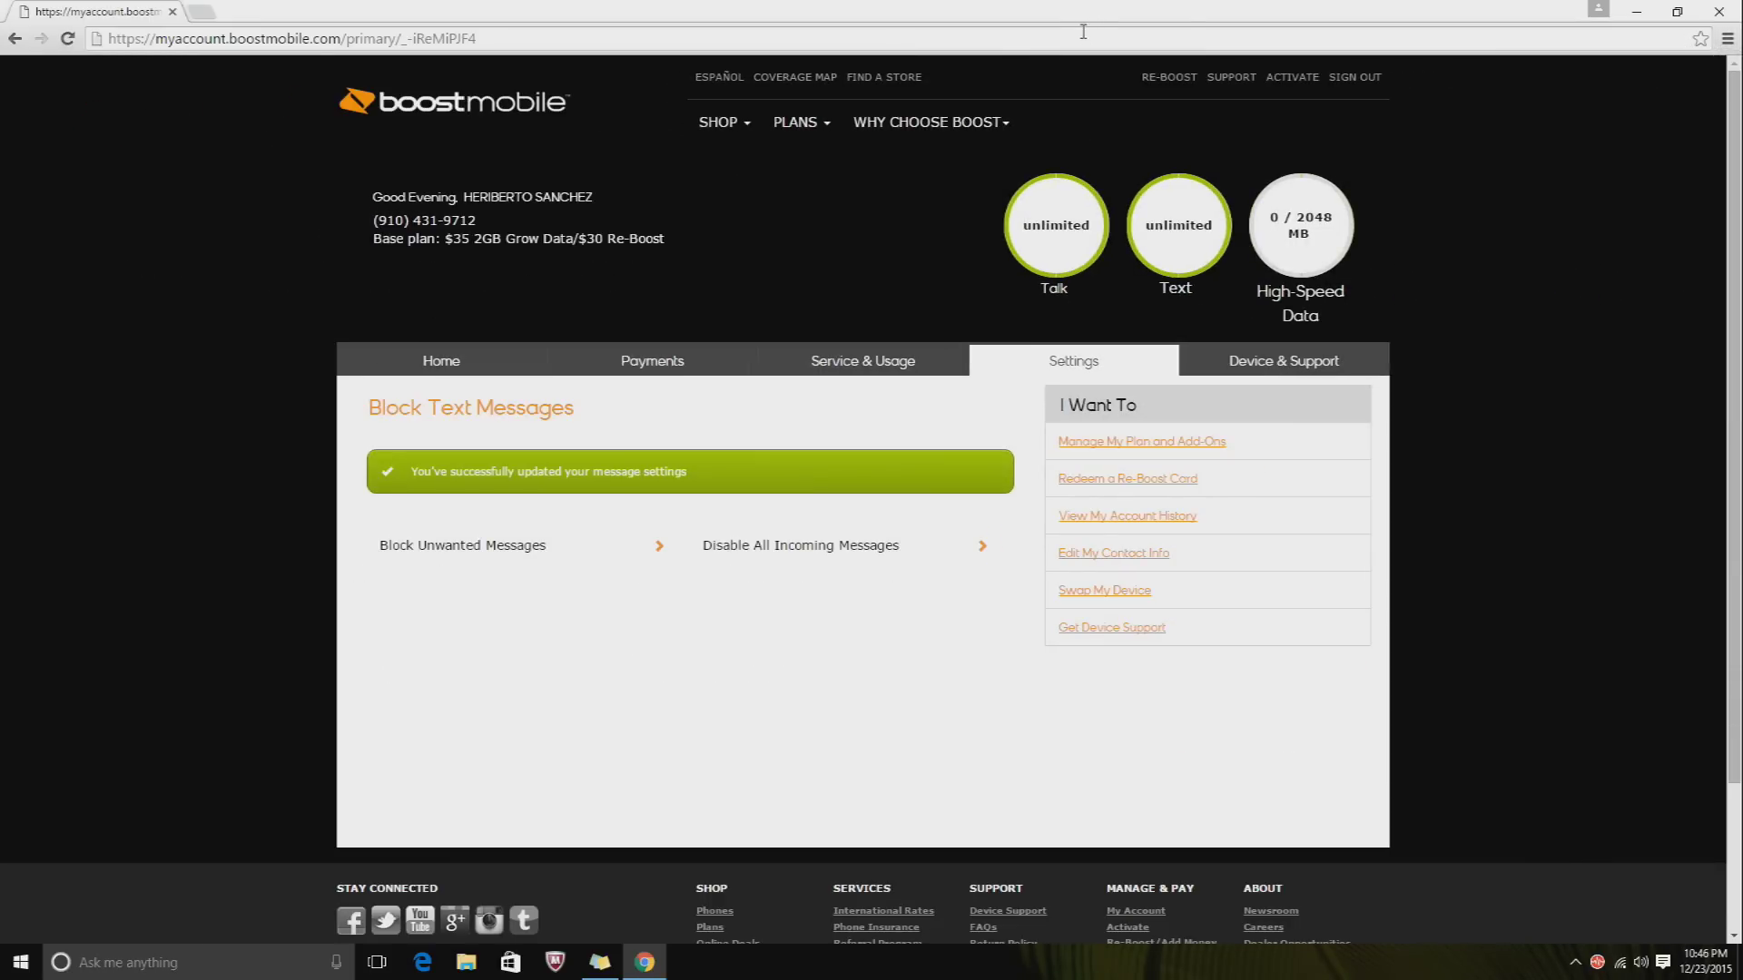